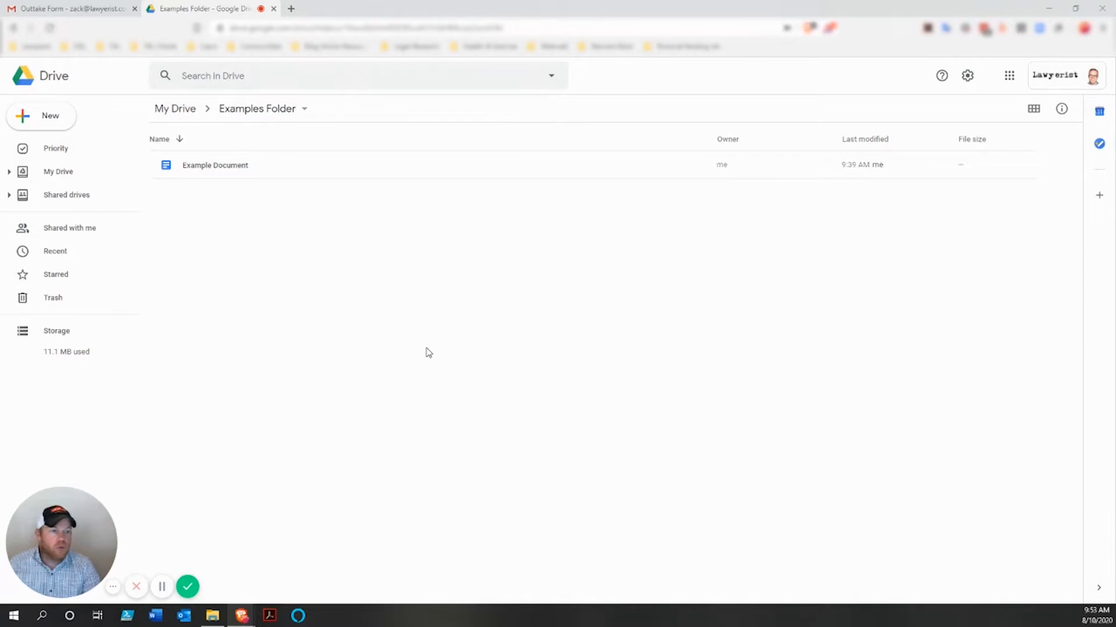
Create a new blank Google Form in the Examples Folder.
click(15, 123)
mouse_move(185, 258)
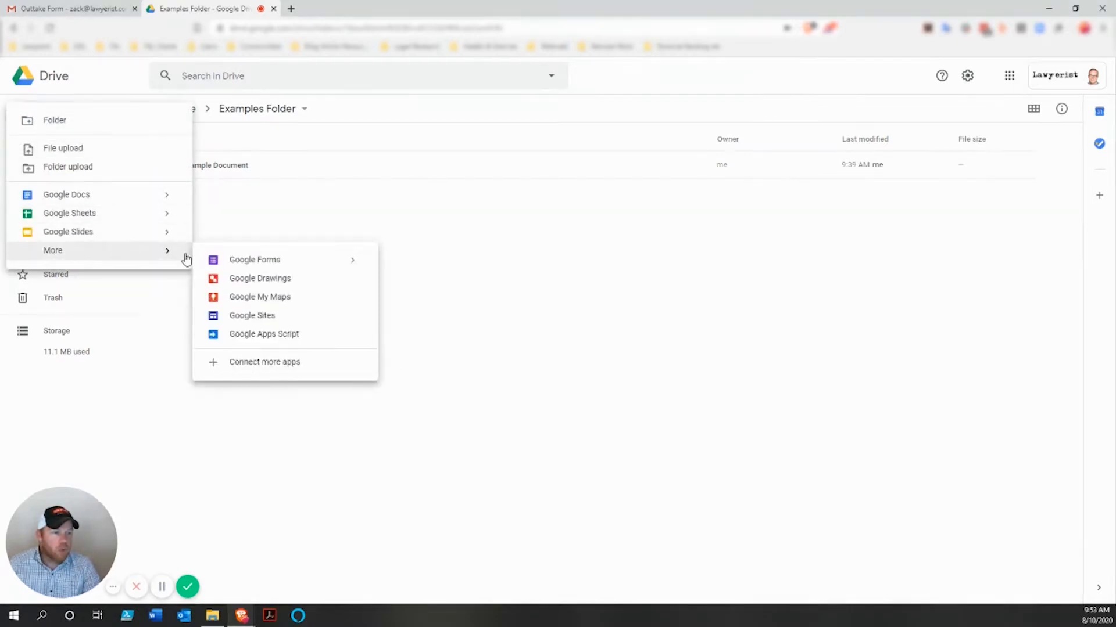
mouse_move(362, 266)
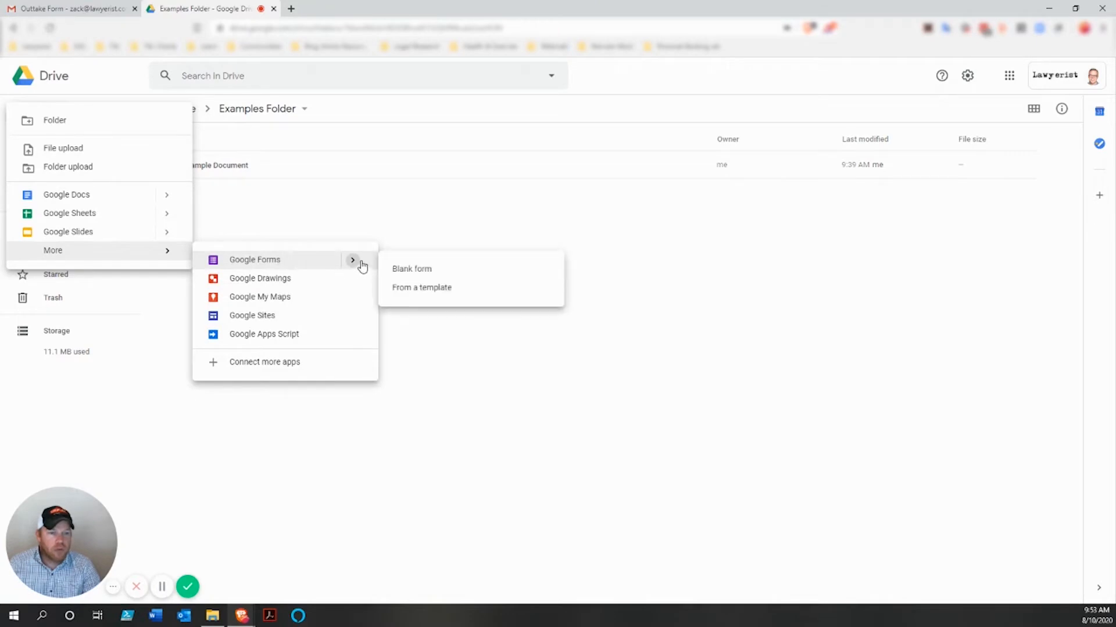
click(434, 271)
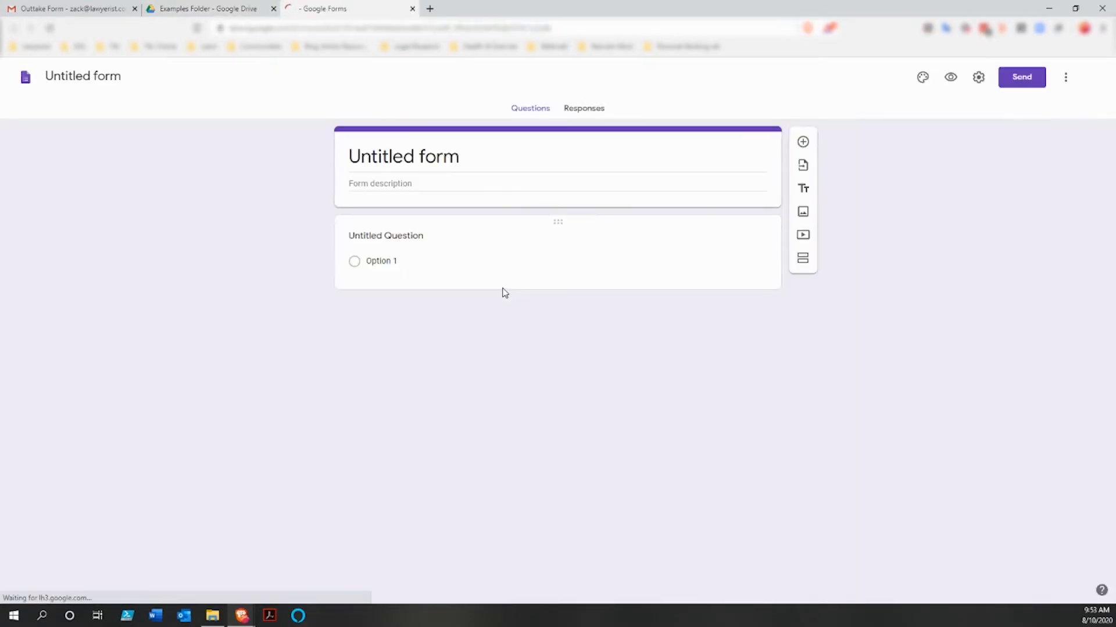
Title the form "Outake Form" and enter the description "Please tell us how we did.".
click(463, 157)
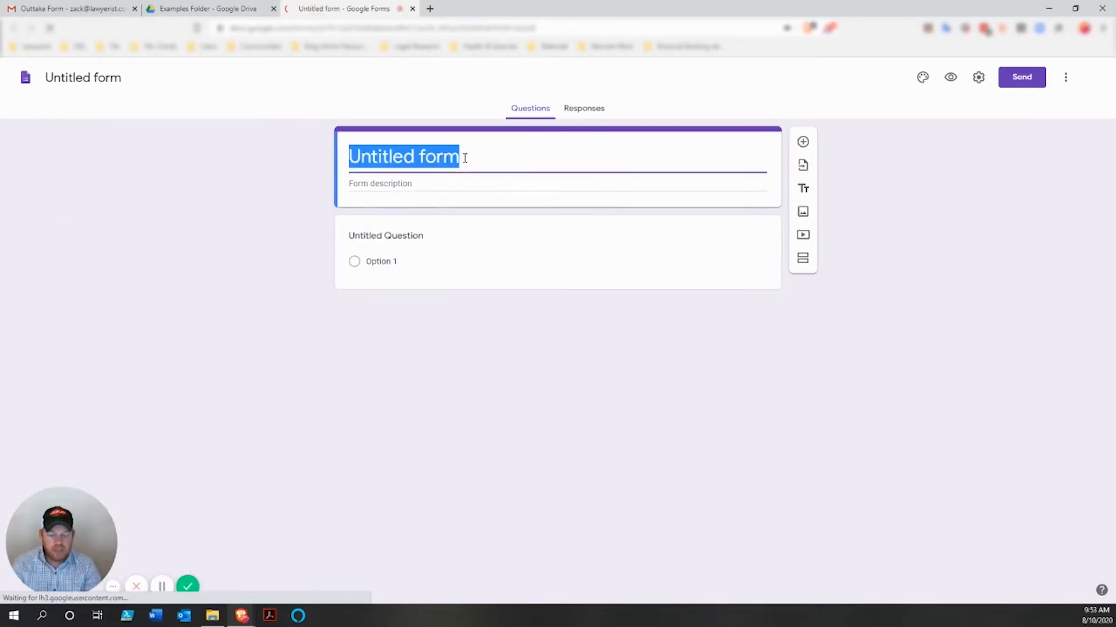
text(Outake)
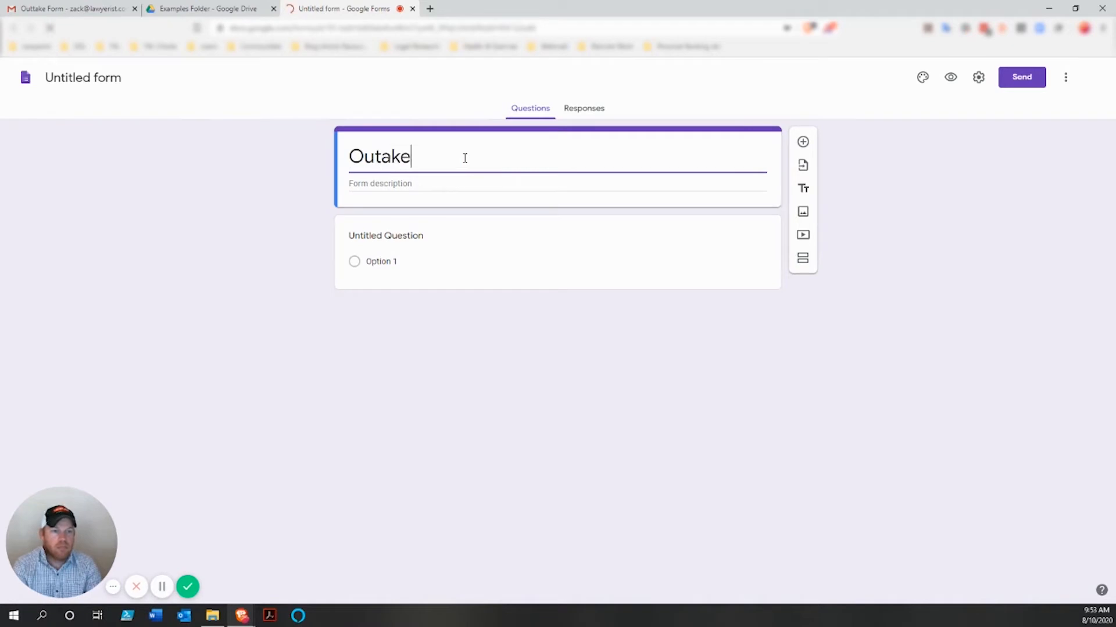
text( Fo)
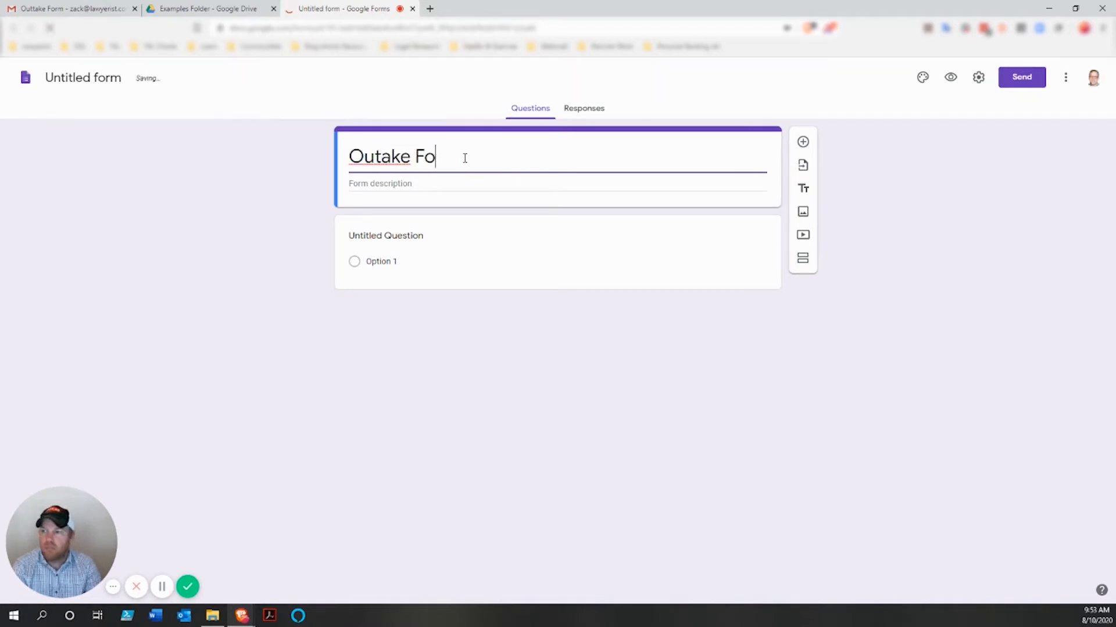
text(rm)
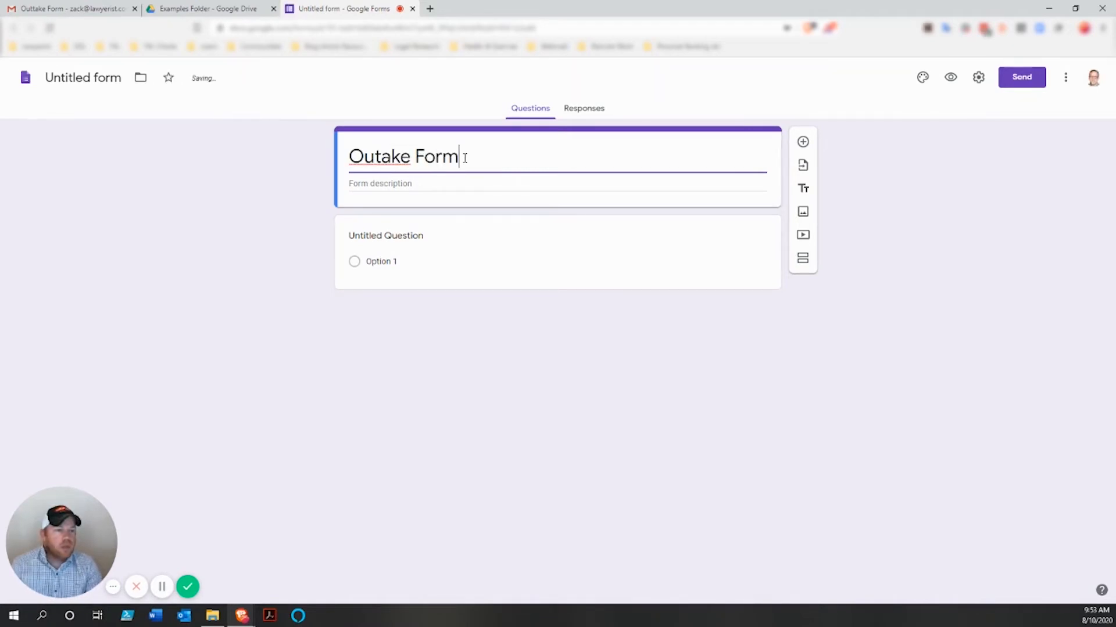
key(Tab)
text(Ple)
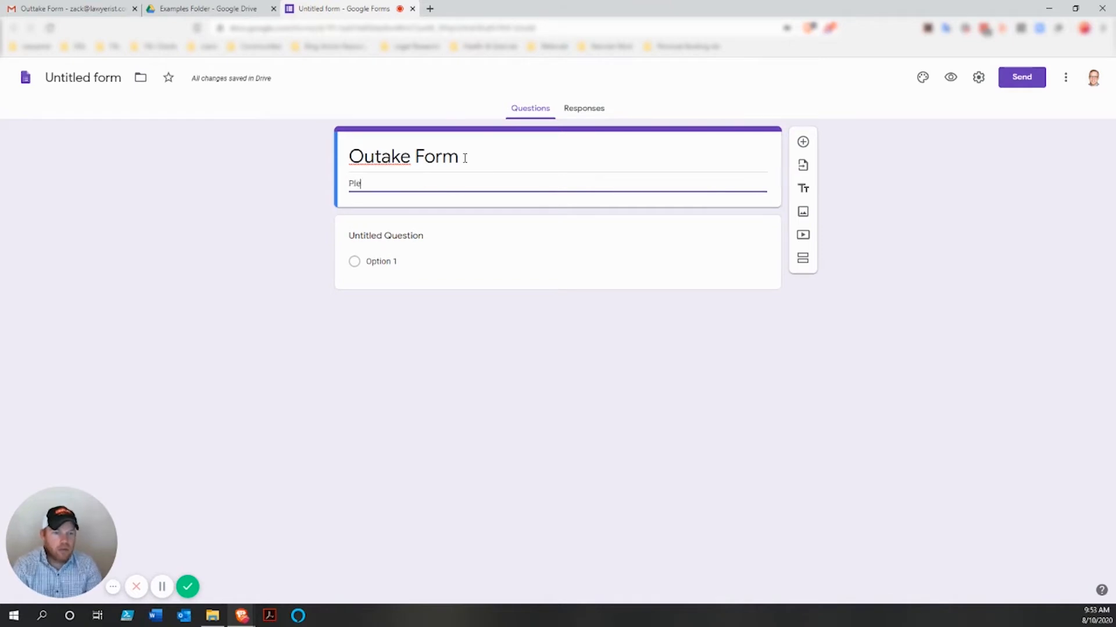
text(ase tell us how we did.)
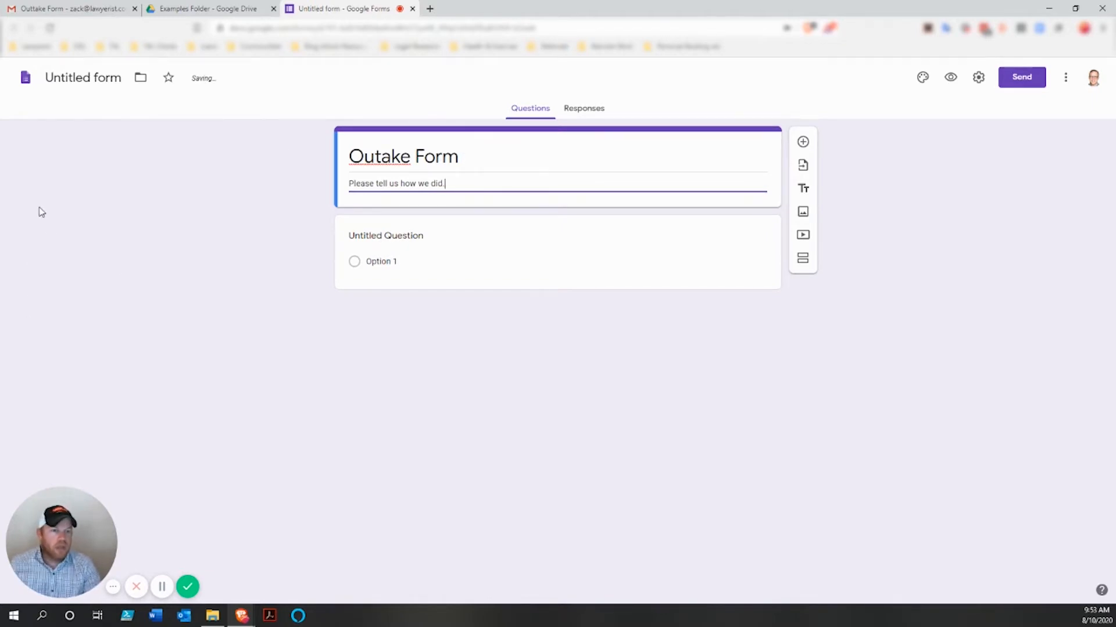
Correct the form title's spelling to "Outtake Form" and give the form file the same name.
drag(351, 152, 452, 161)
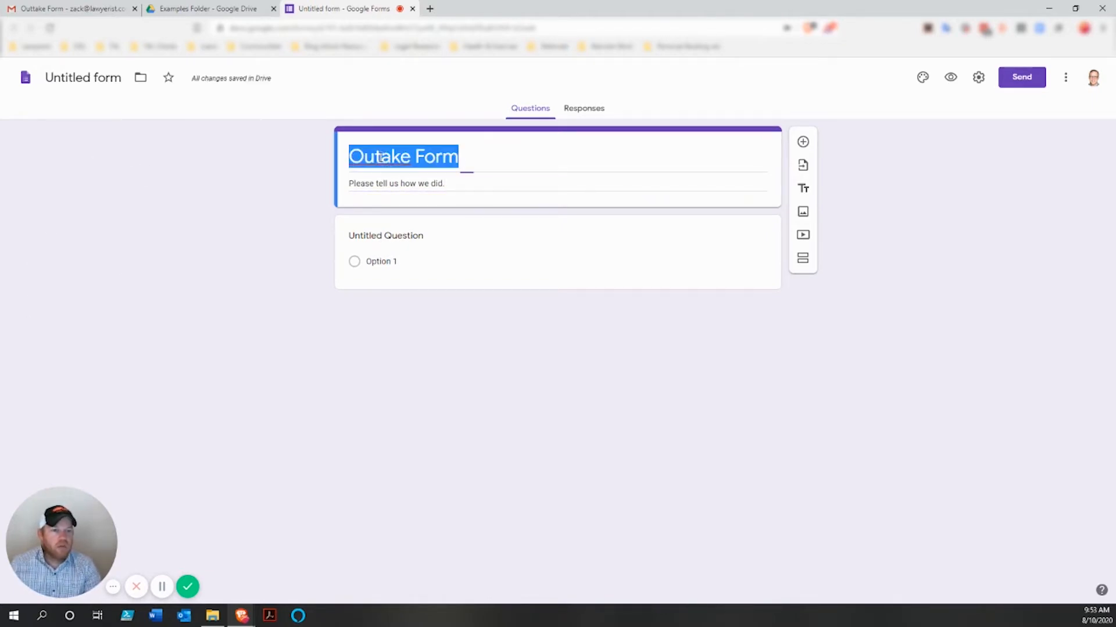
click(380, 156)
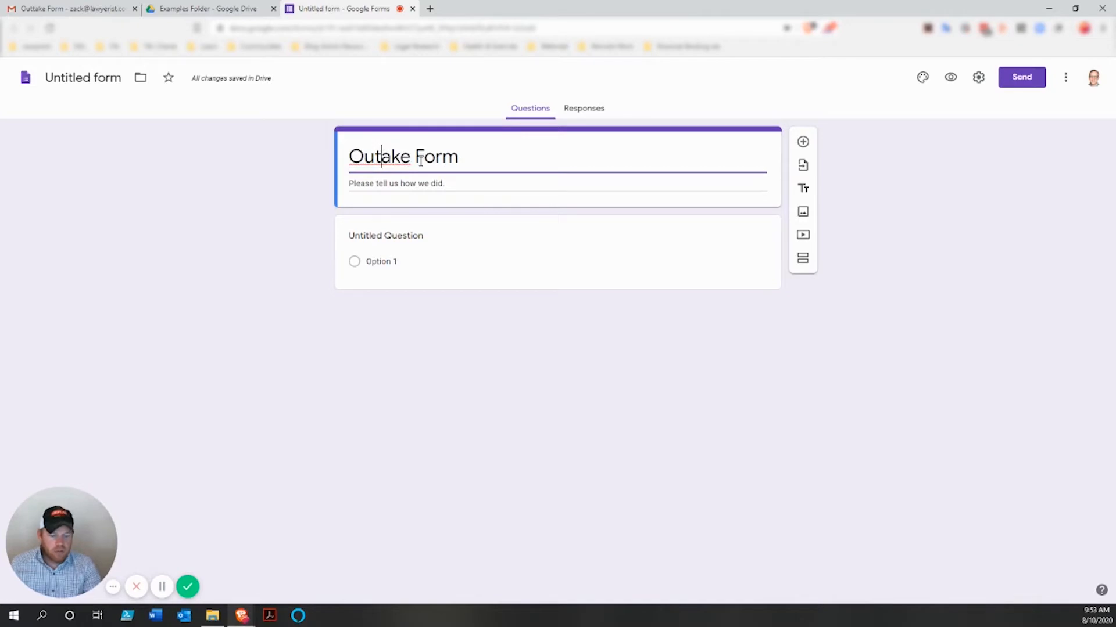
text(t)
click(248, 182)
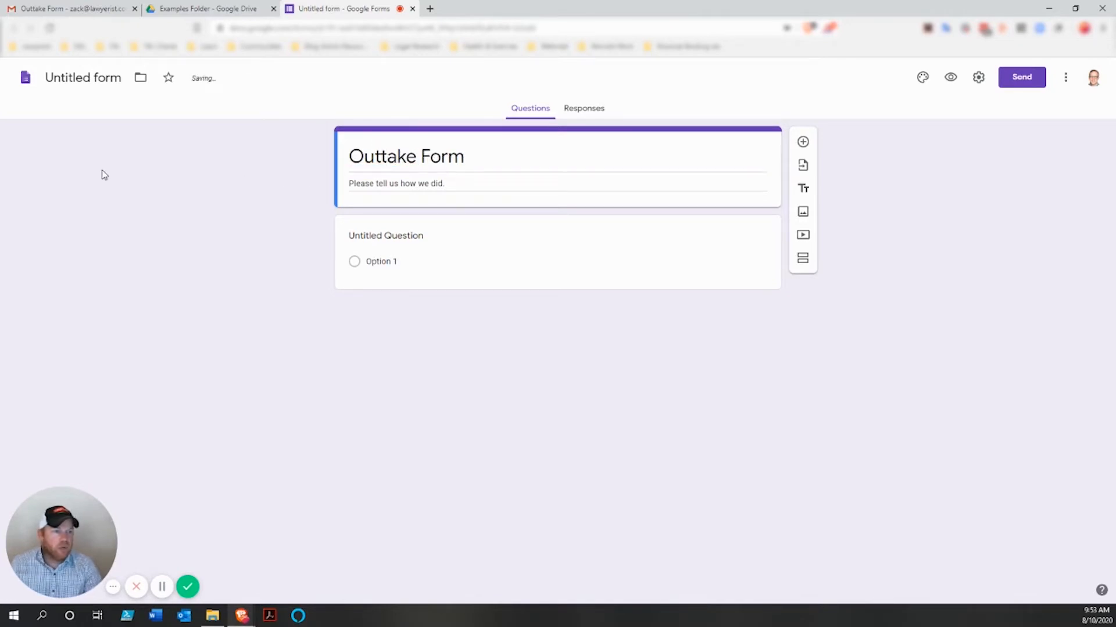
click(75, 77)
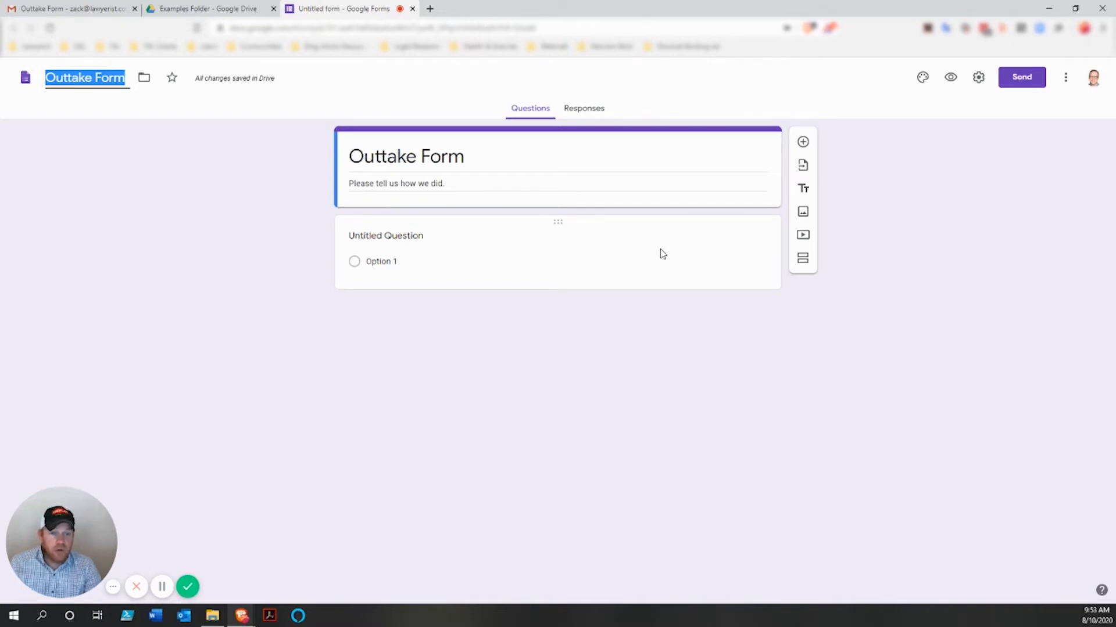
Set the first question to "How did you hear about us?" and make it a Dropdown question.
click(422, 235)
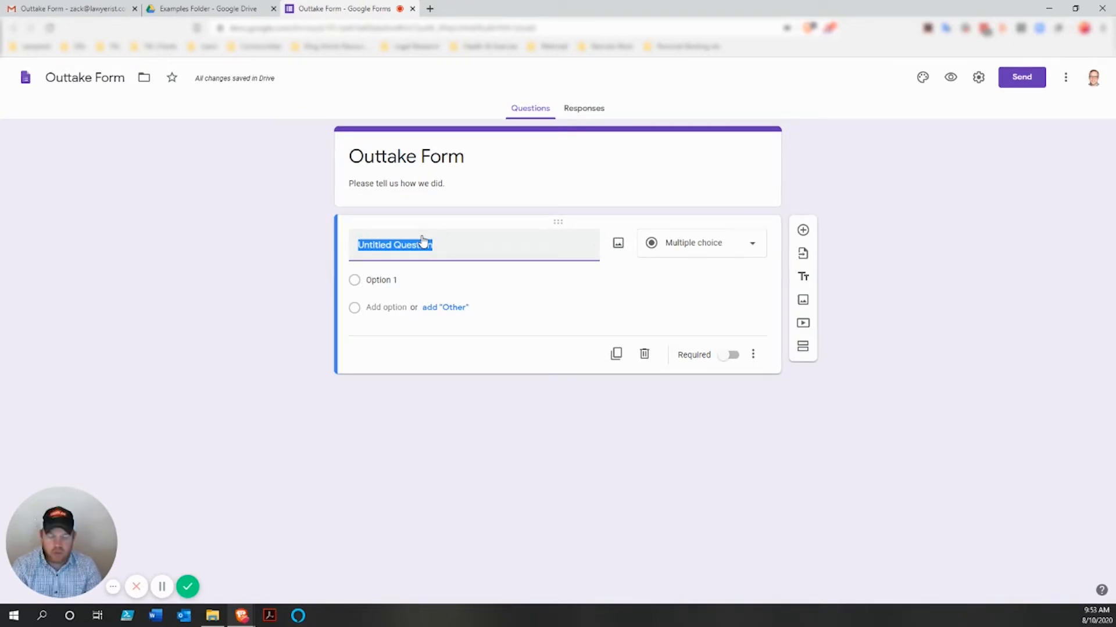
text(How did you )
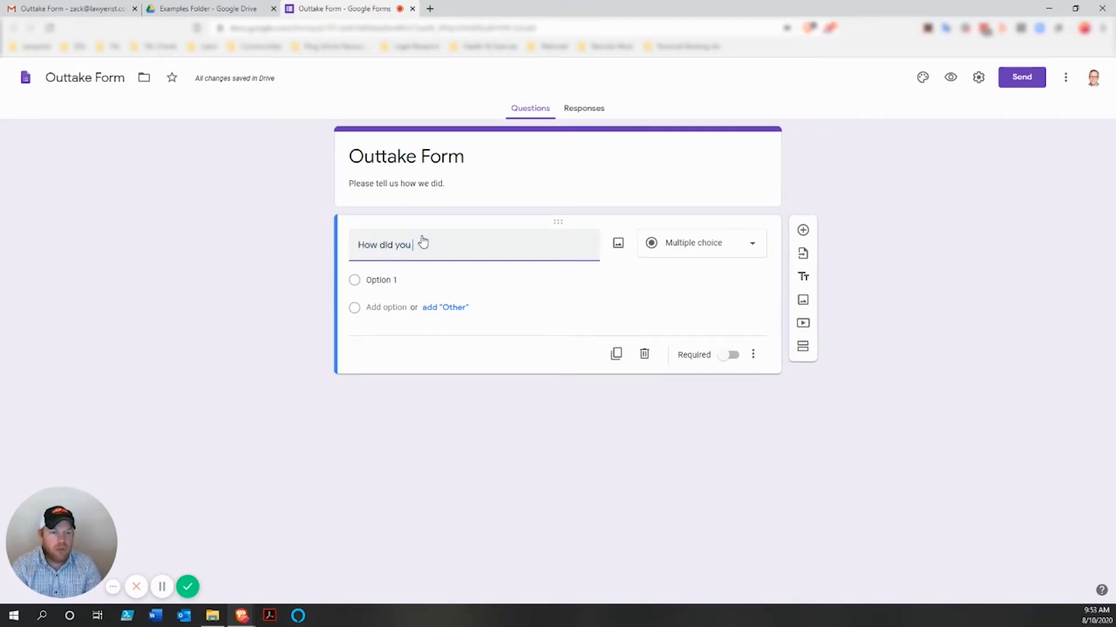
text(hear about us)
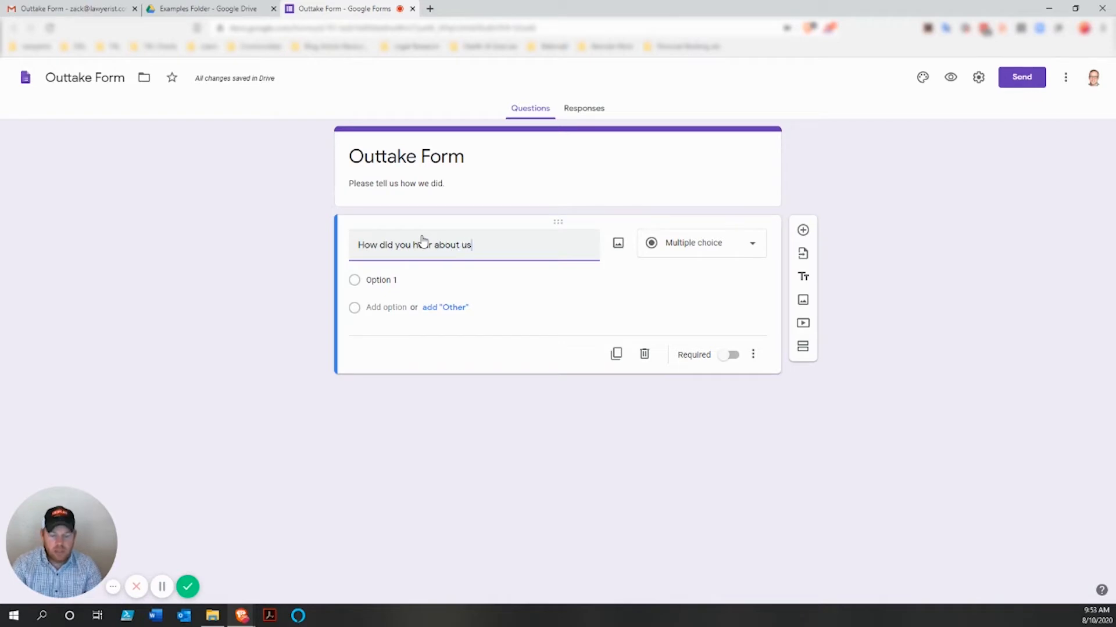
text(?)
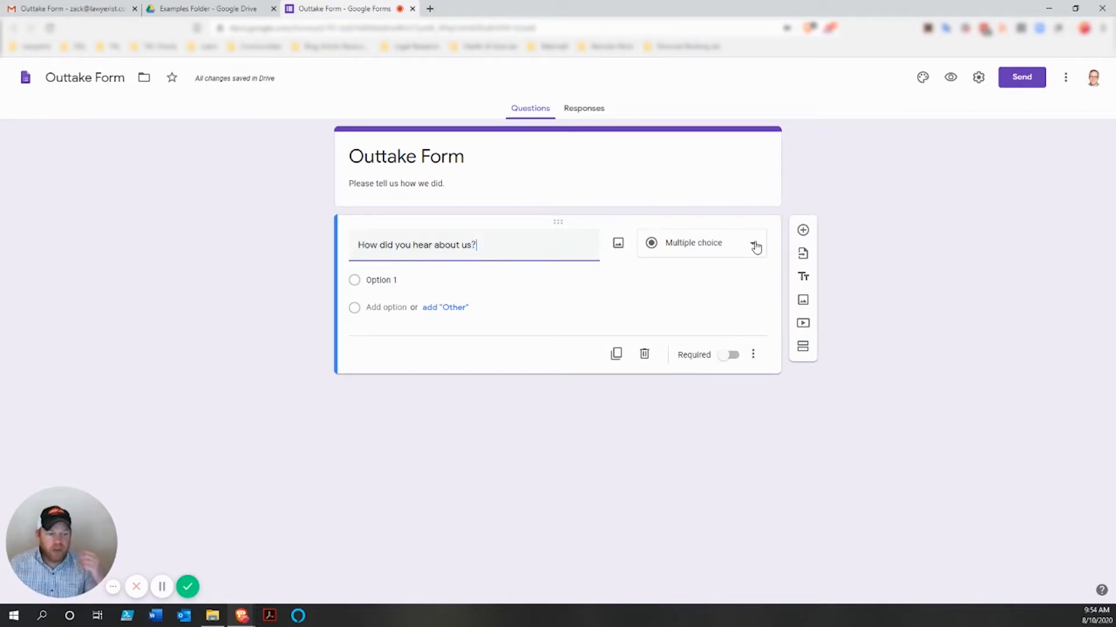
click(755, 247)
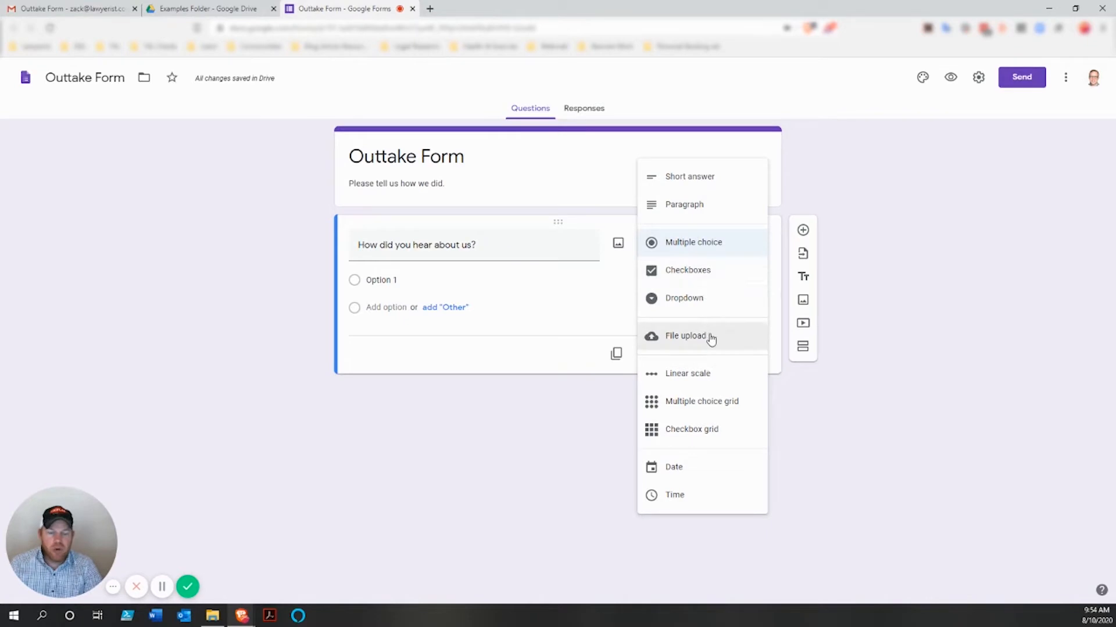
click(686, 300)
Enter "Word of mouth" and "Yellow Pages" as the first two options of the dropdown question.
click(386, 283)
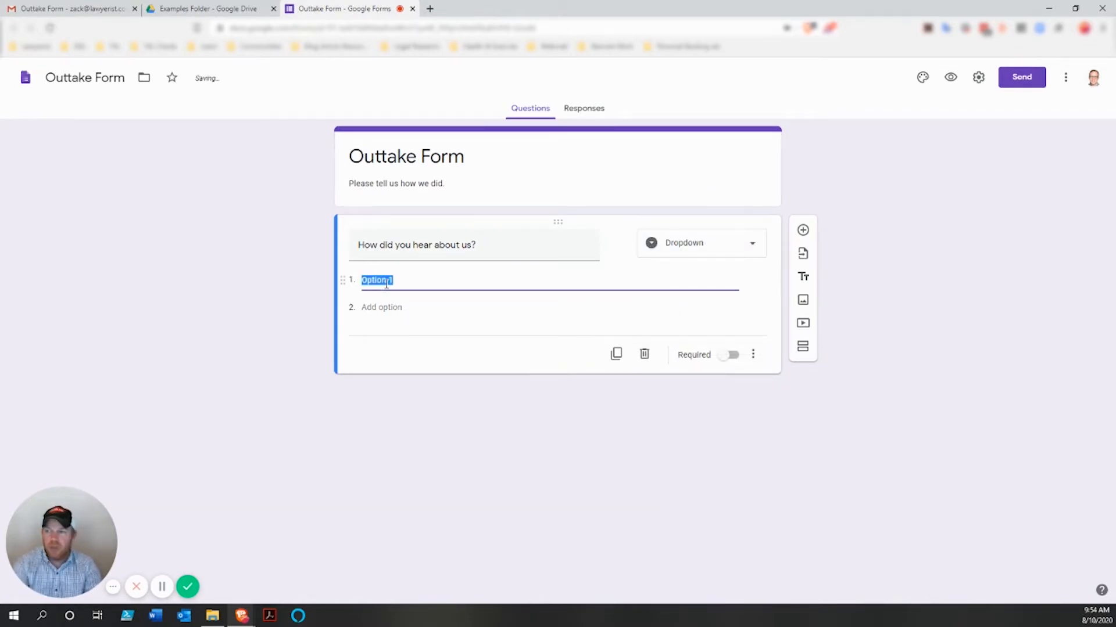
text(Word)
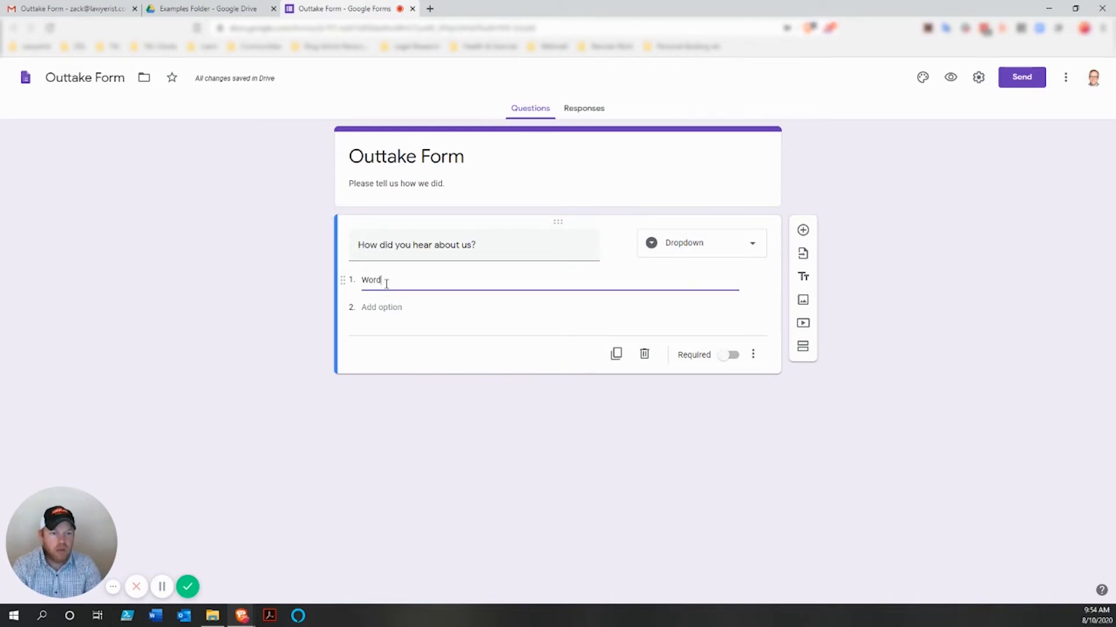
text( of moun)
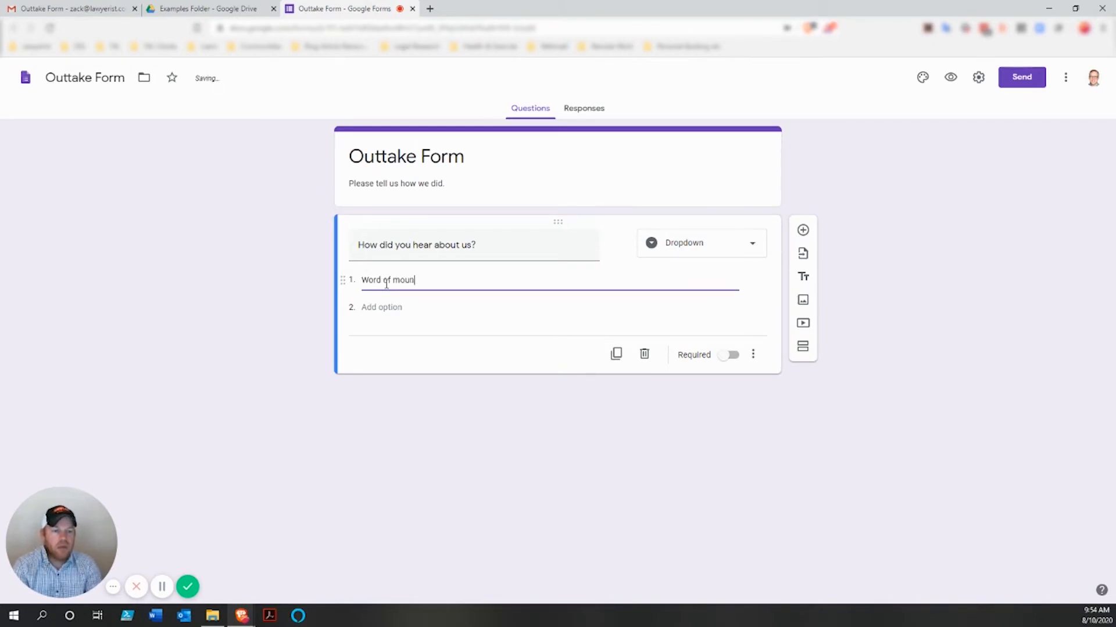
key(Tab)
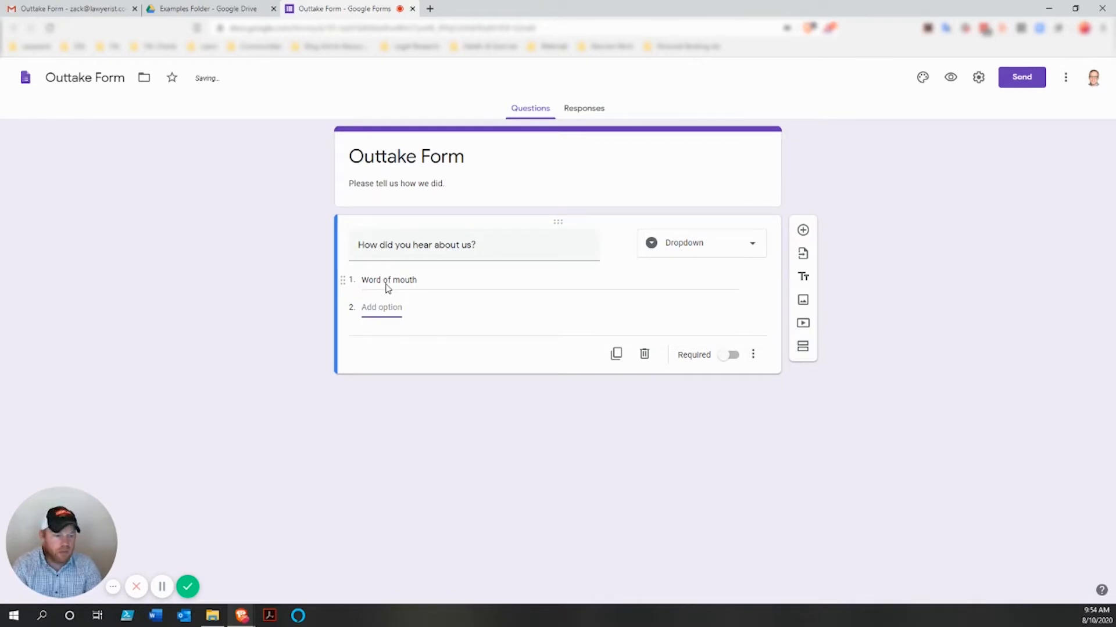
text(Yellow)
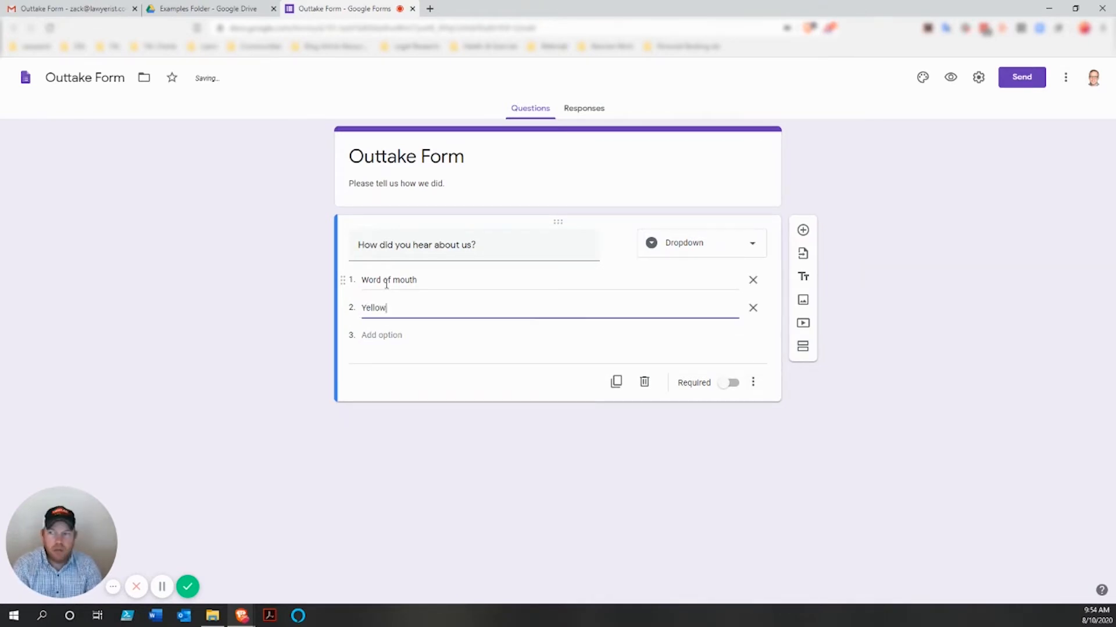
text( Pages)
Add the options "Facebook", "Instagram" and "Referral Service" to the dropdown question.
key(Tab)
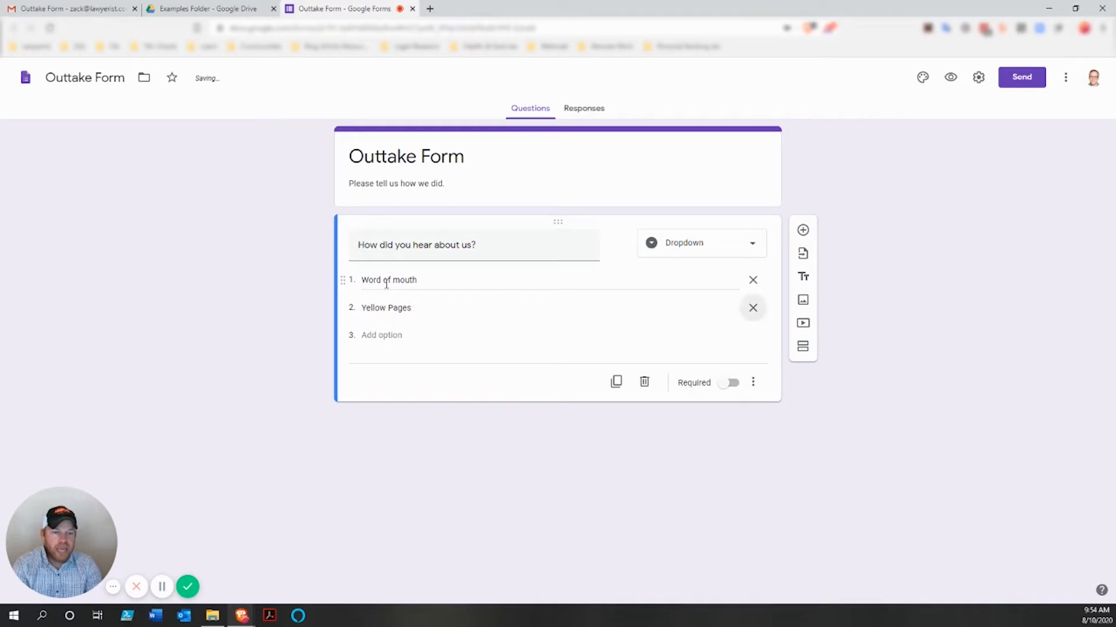
key(Tab)
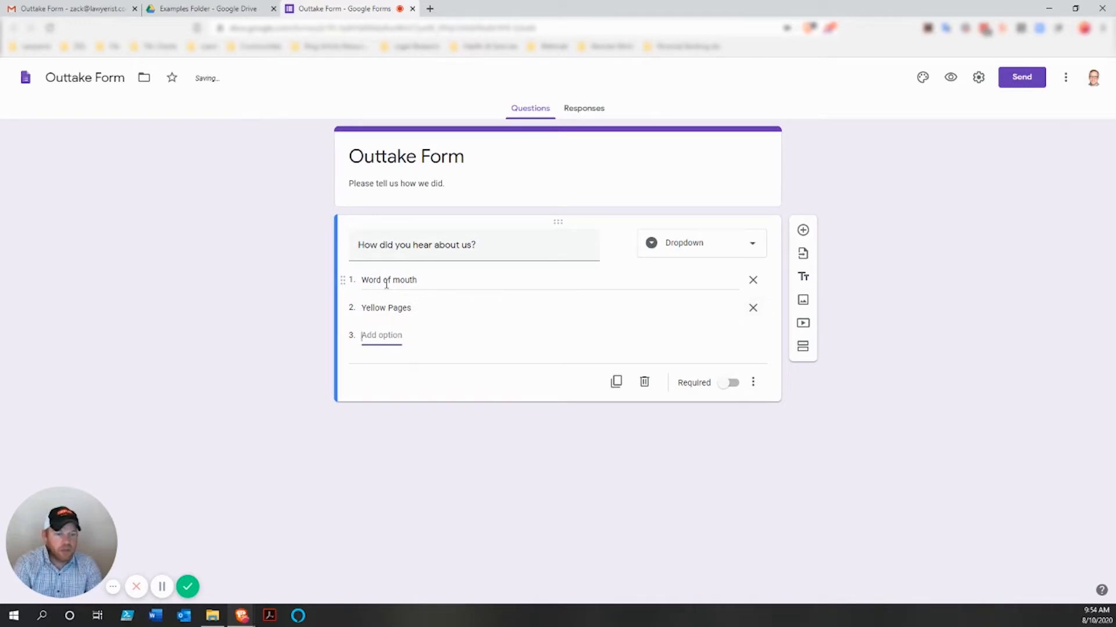
text(Facebook)
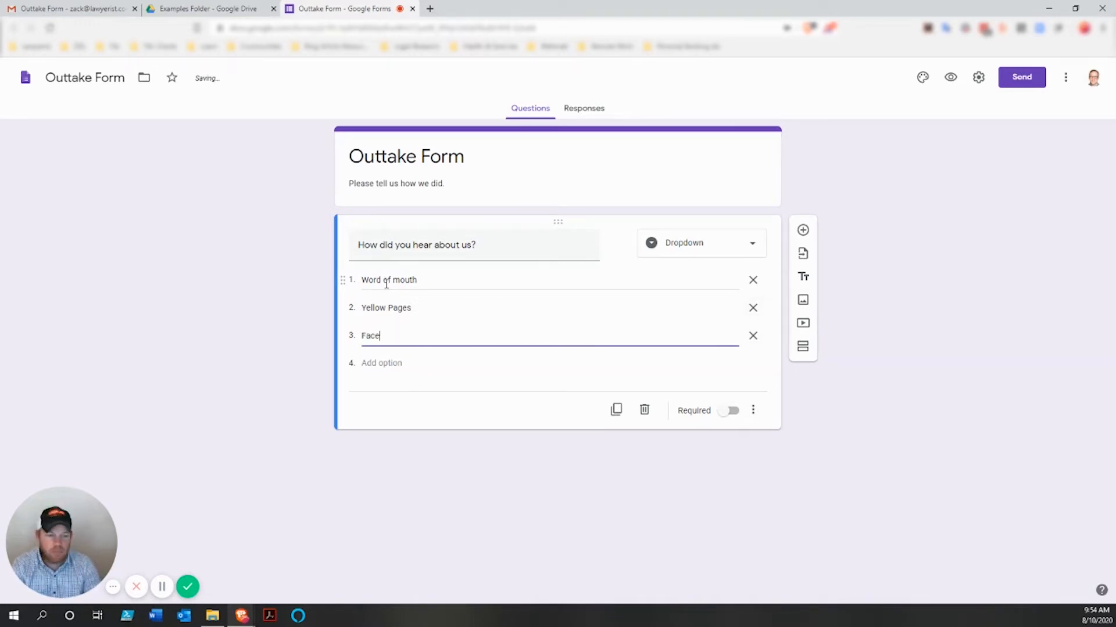
key(Tab)
key(Tab)
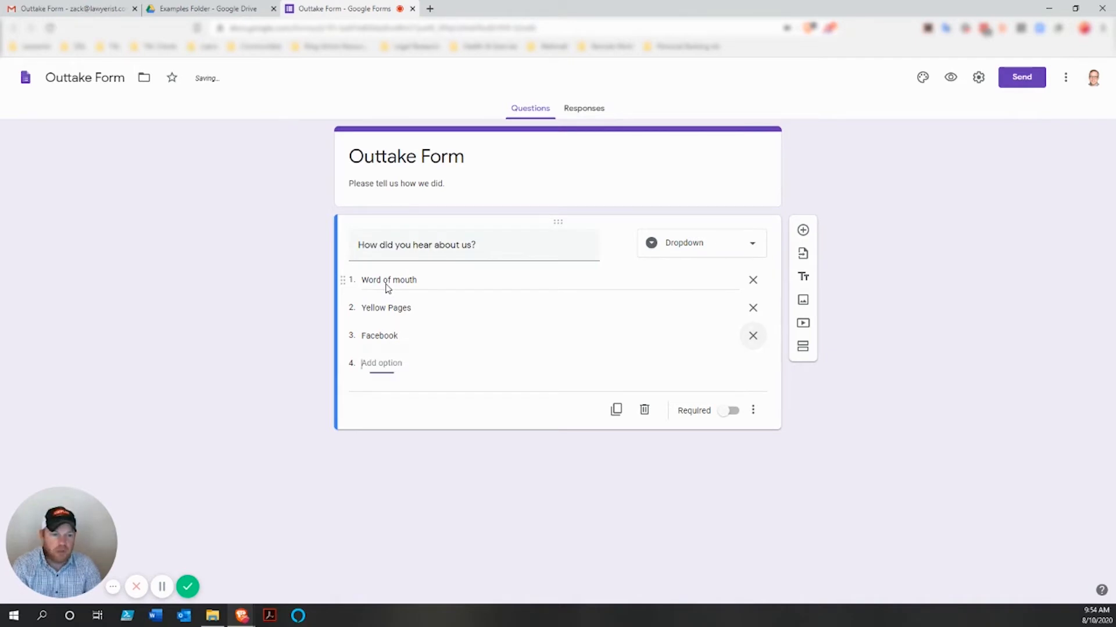
text(Instagram)
key(Tab)
key(Tab)
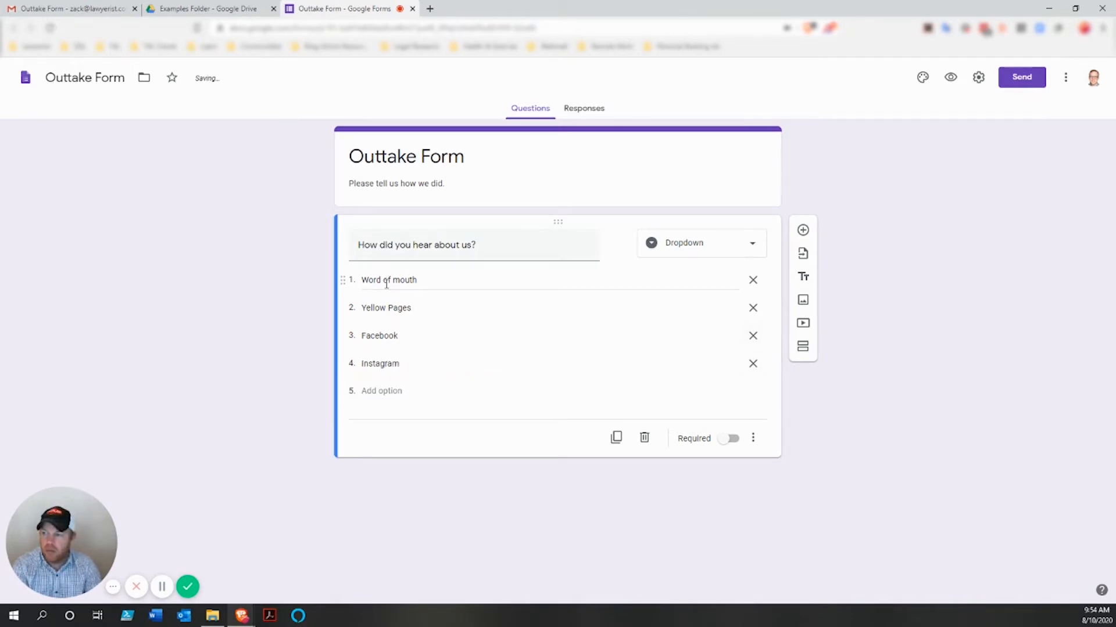
text(Ref)
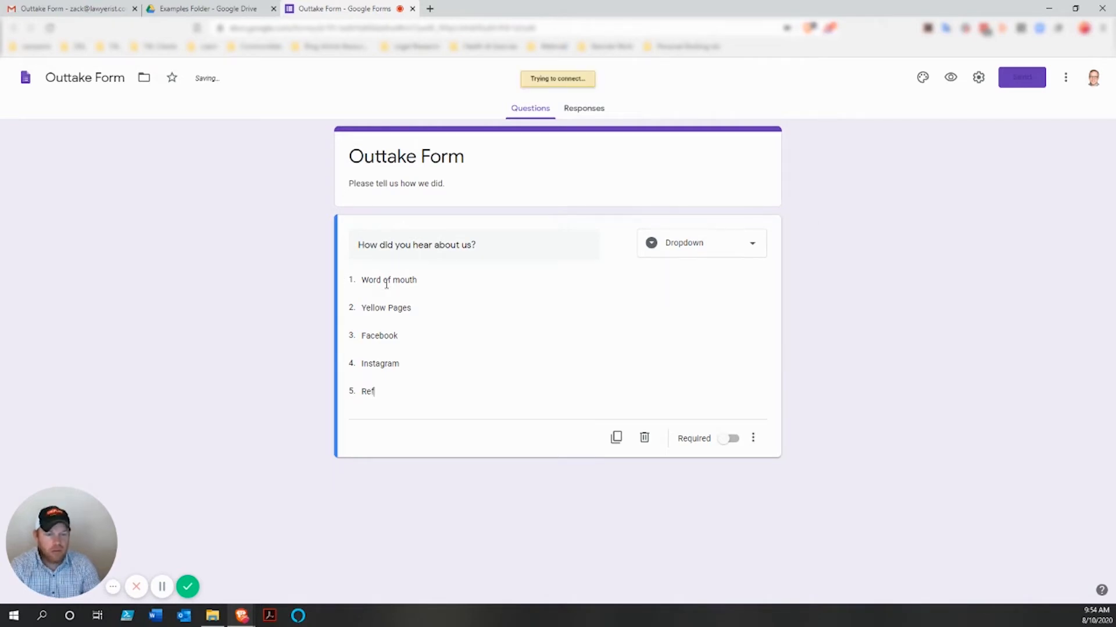
text(erral Service)
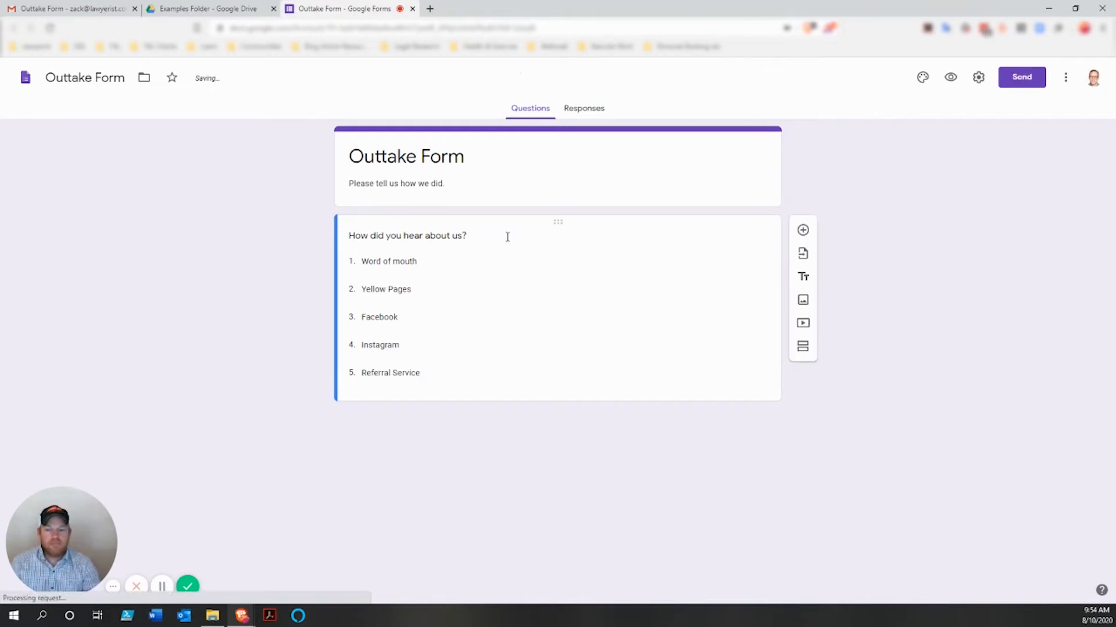
Add "Walked in" and "Other" as the sixth and seventh options of the dropdown question.
click(493, 299)
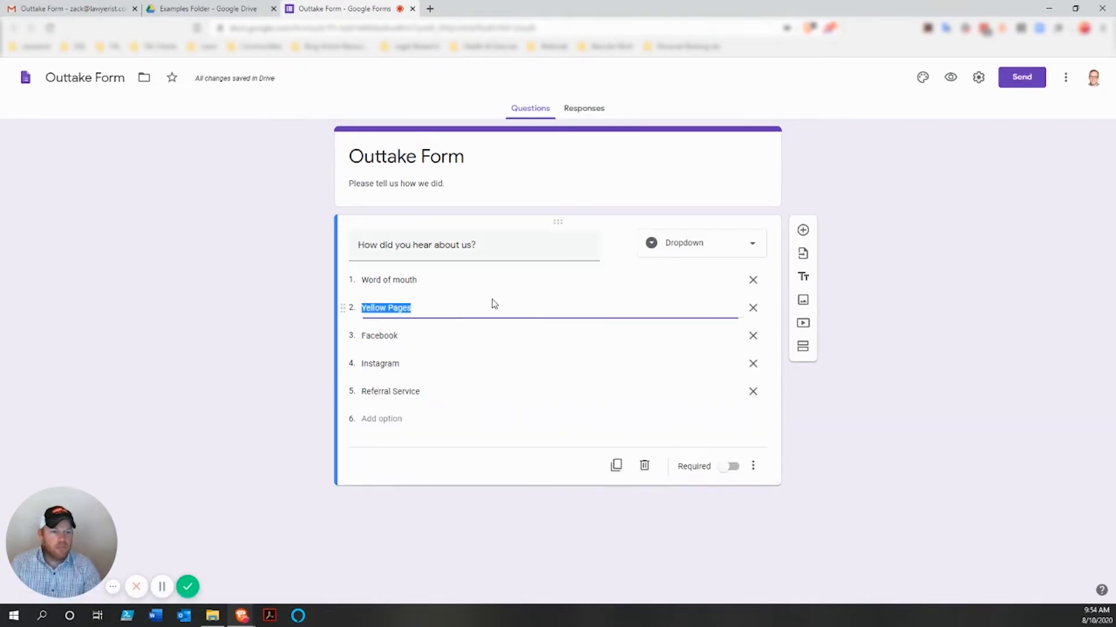
click(385, 419)
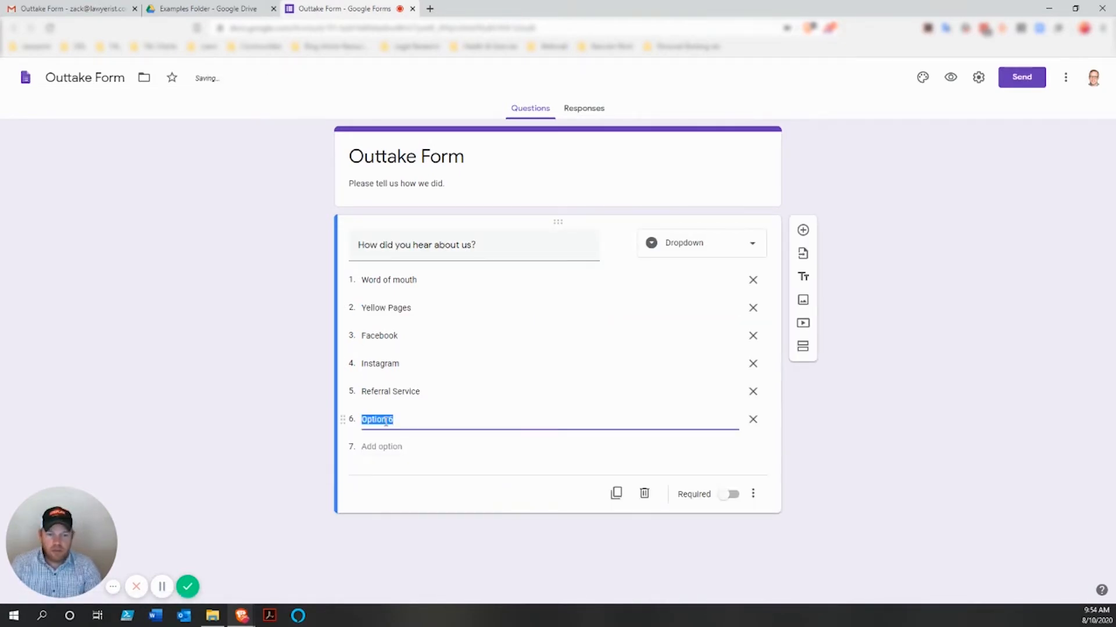
text(Walke)
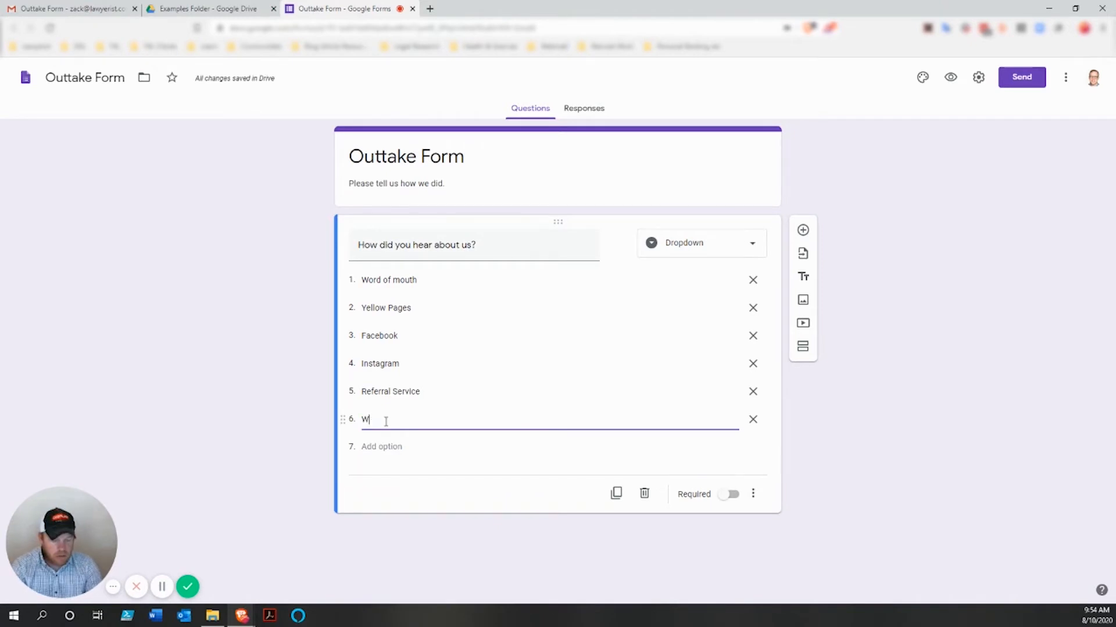
key(Tab)
key(Tab)
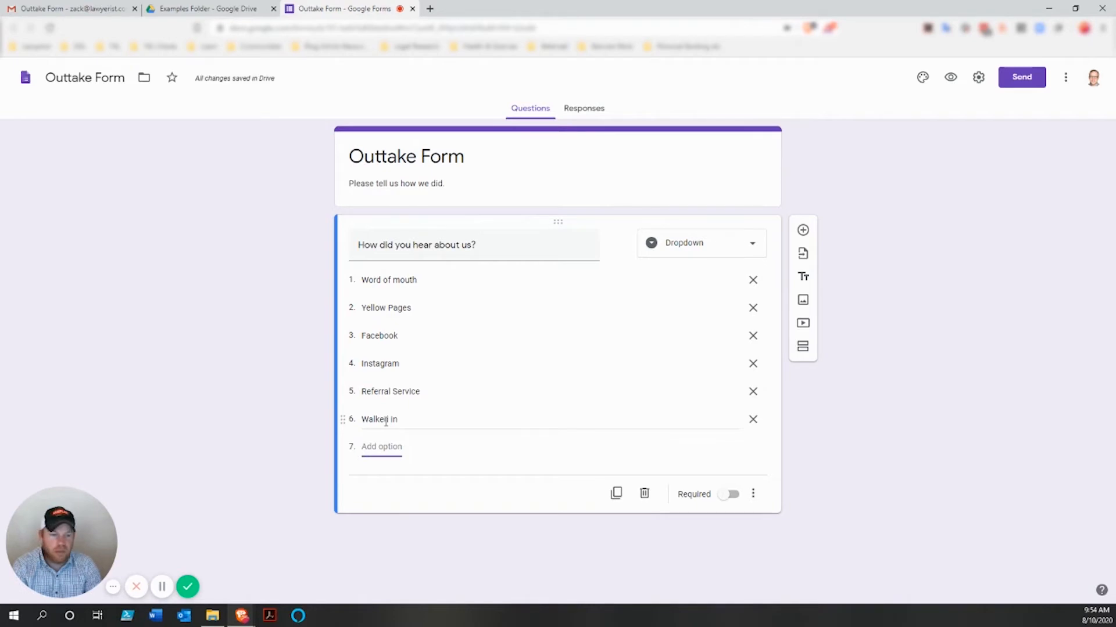
text(Other)
click(982, 374)
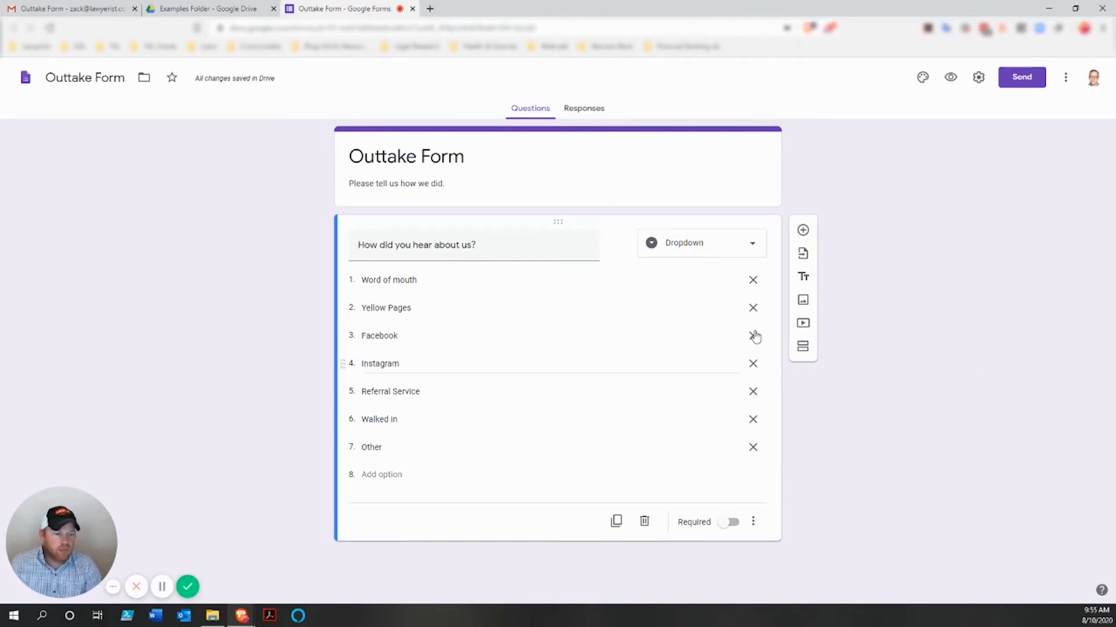
Add a second question, "How would you rate us?", as a Linear scale question.
click(804, 231)
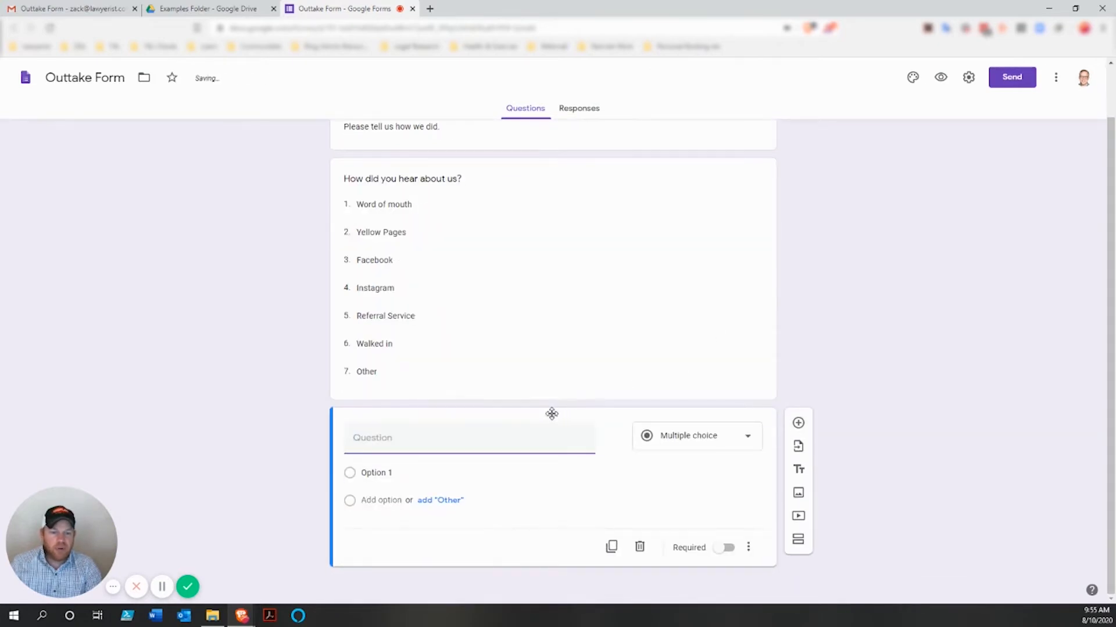
drag(552, 413, 565, 502)
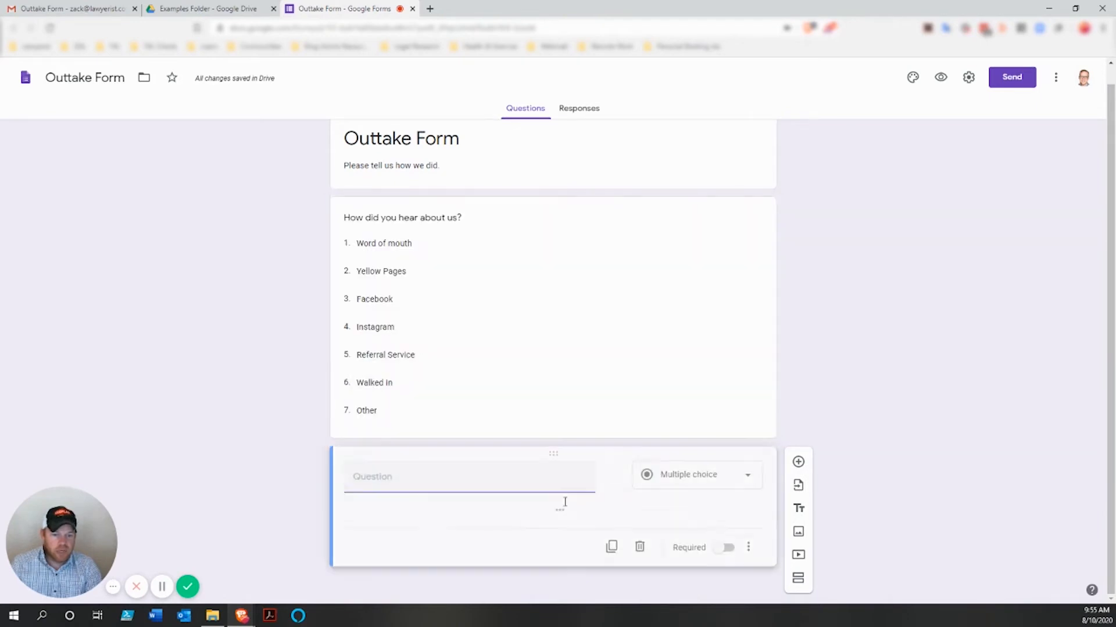
click(399, 472)
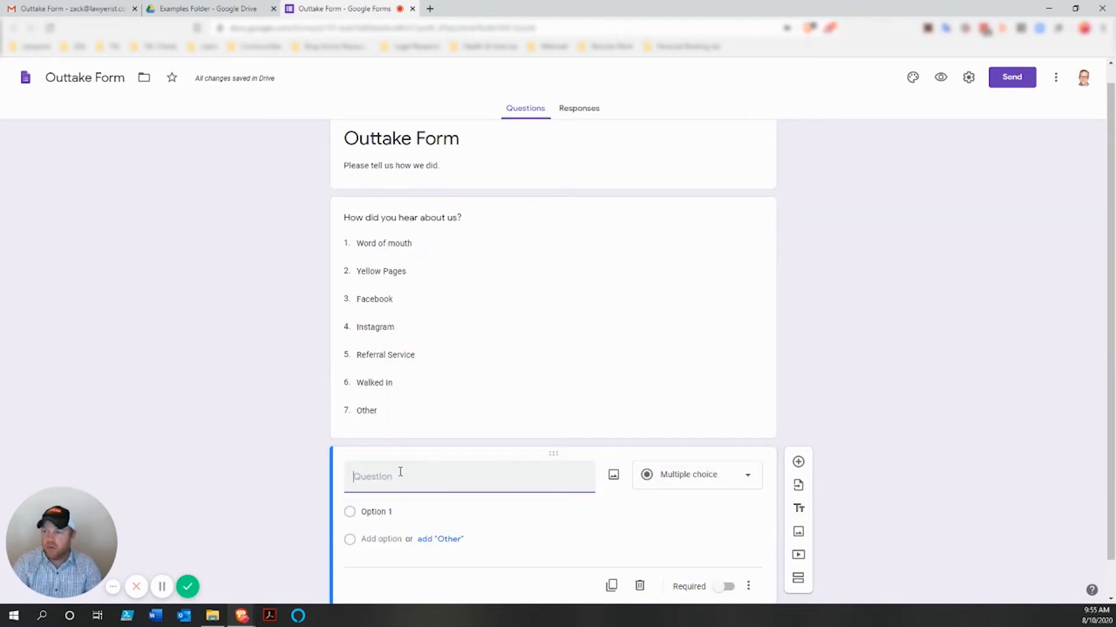
text(How wou)
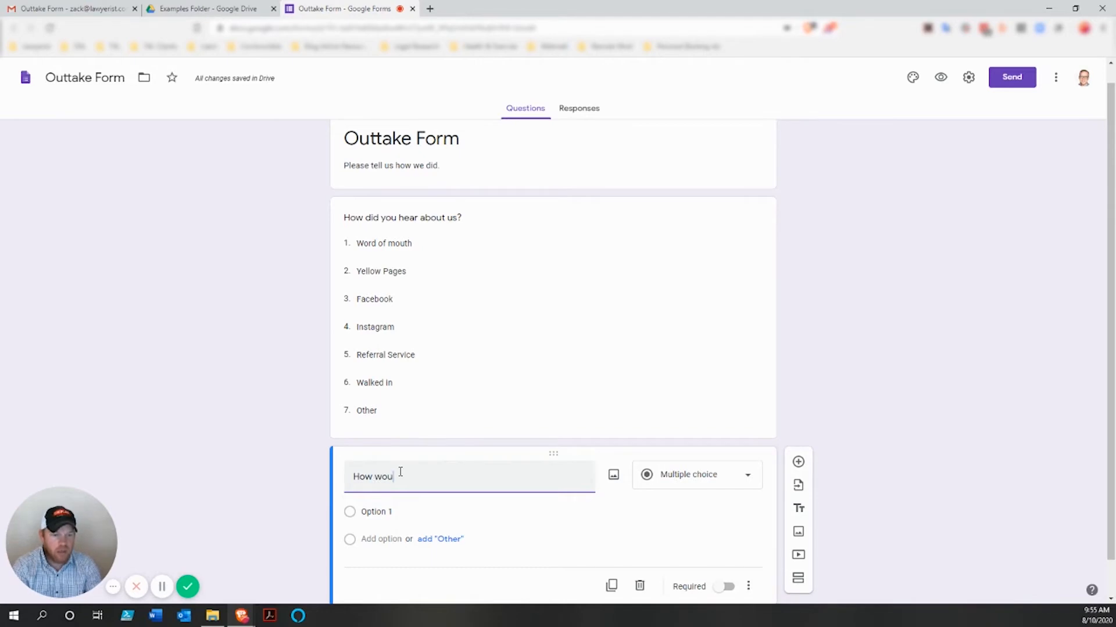
text(ld you rate us)
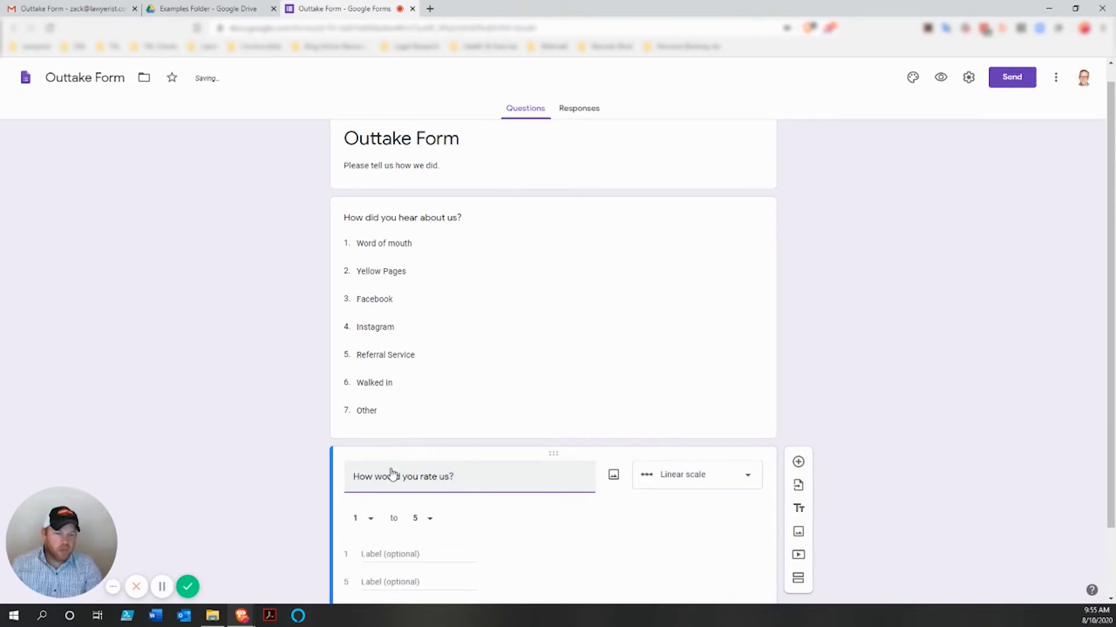
click(742, 476)
click(734, 452)
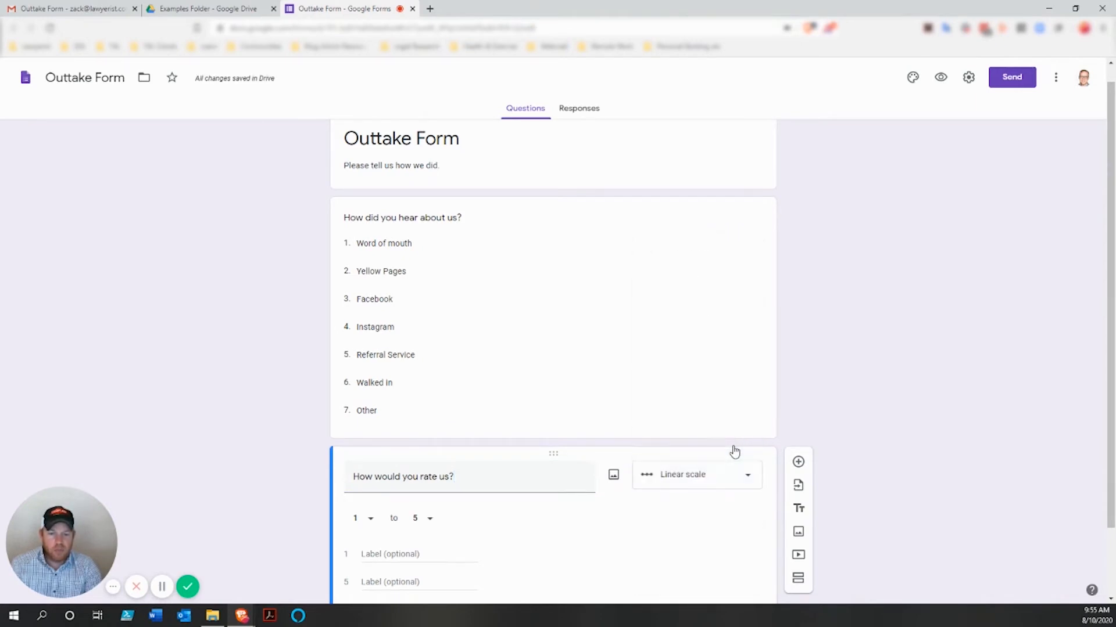
Set the rating scale's upper limit to 10 and label 1 as "Horrible" and 10 as "Amazing".
click(433, 520)
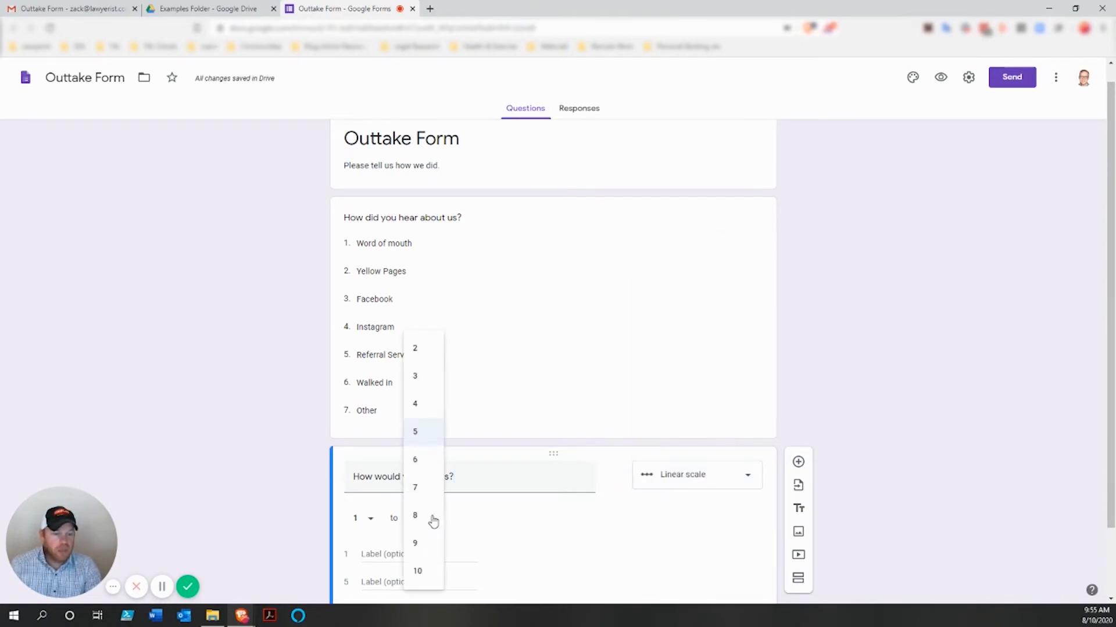
click(423, 575)
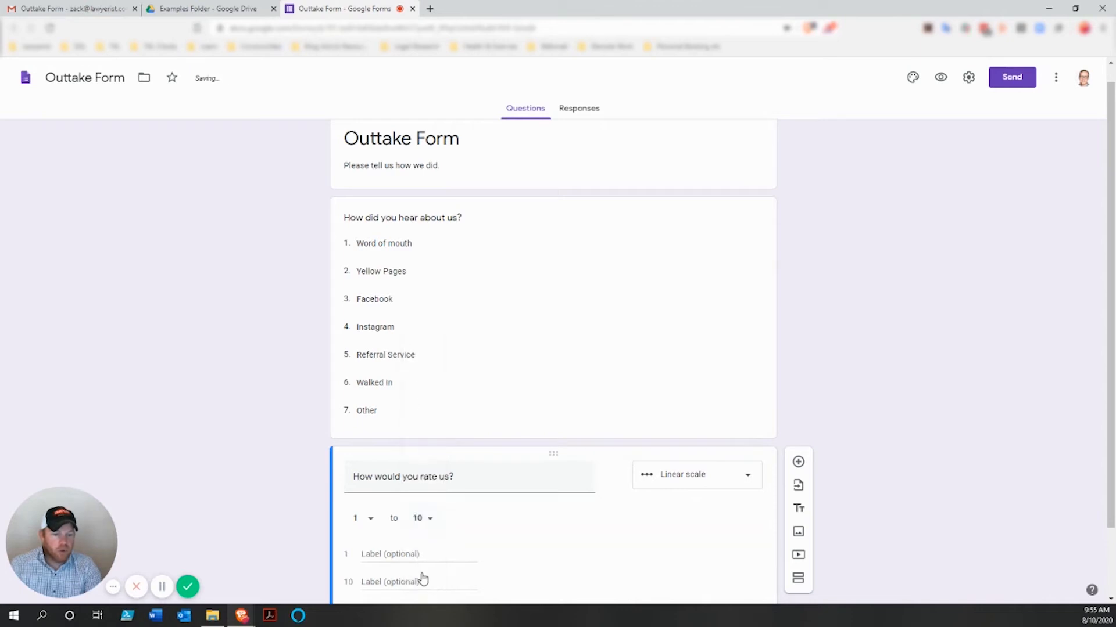
click(399, 554)
text(Horribv)
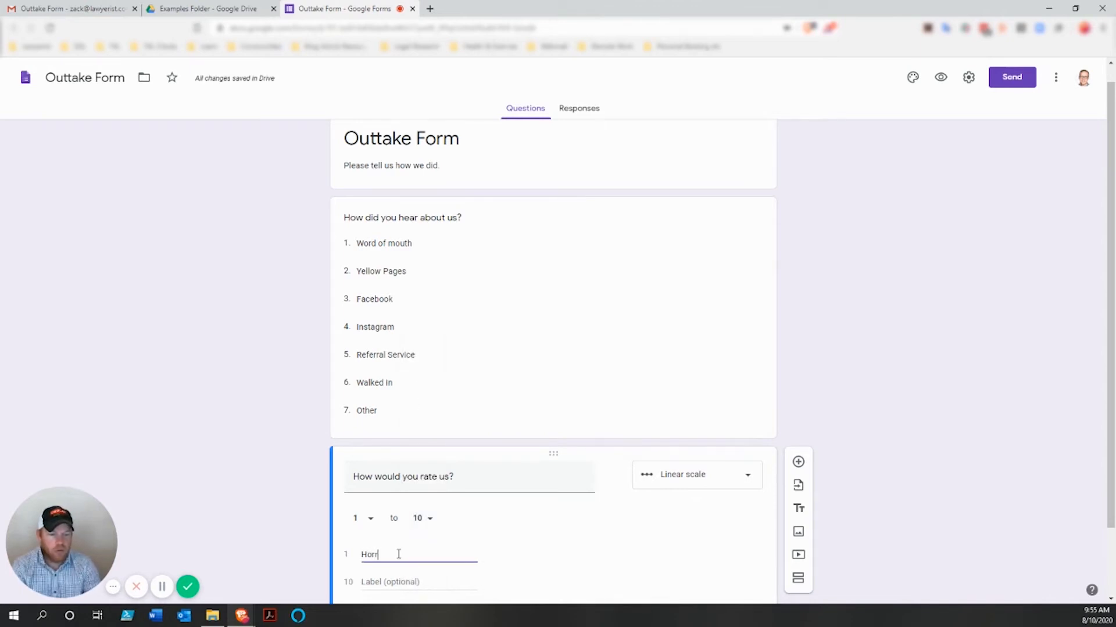
key(Tab)
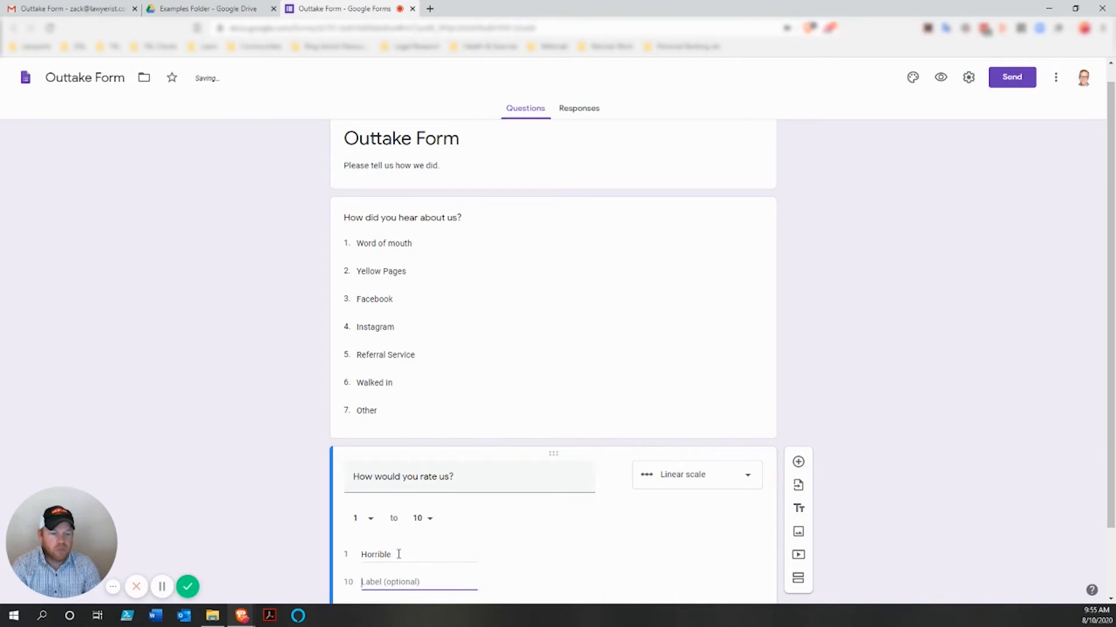
text(Amazing)
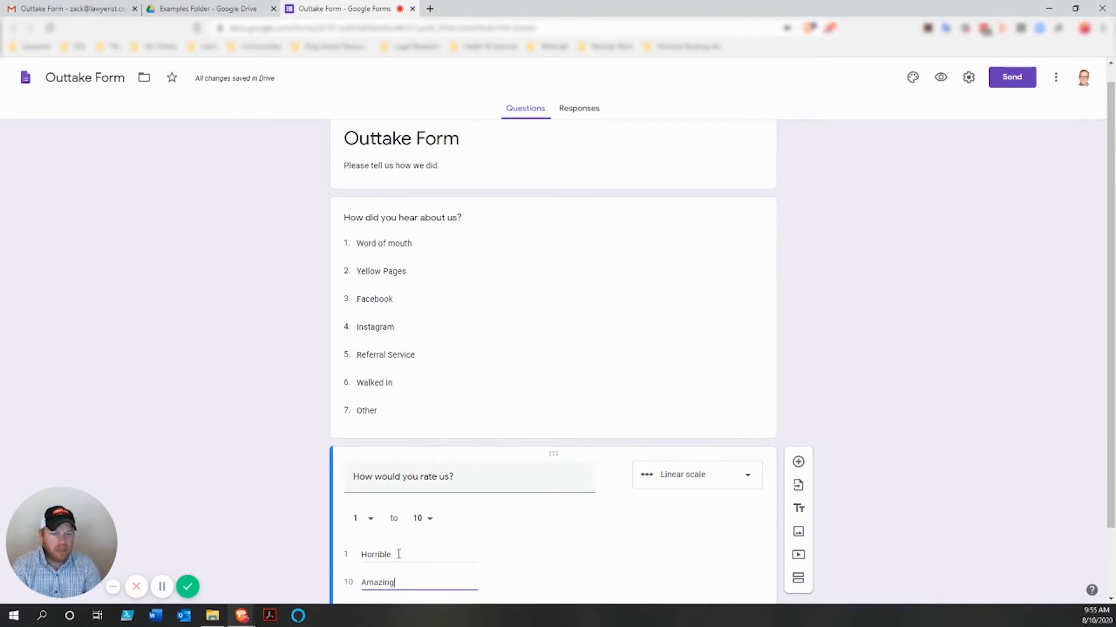
Add a multiple-choice question "Would you use us again?" with the suggested options Yes, No and Maybe, plus an "Other" option.
scroll(403, 535, down, 2)
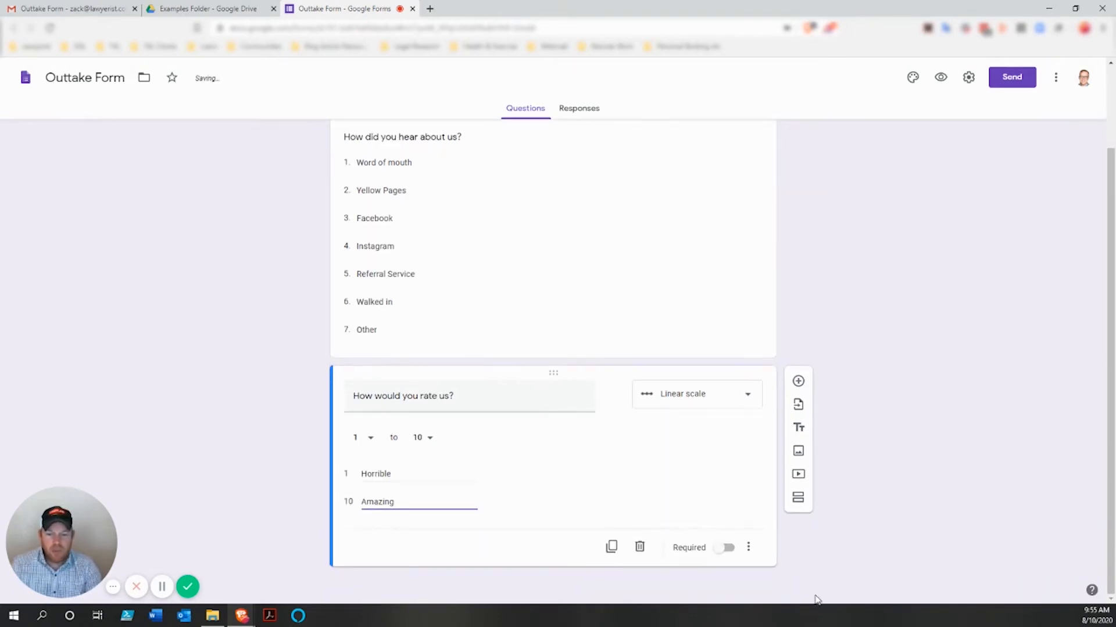
click(798, 381)
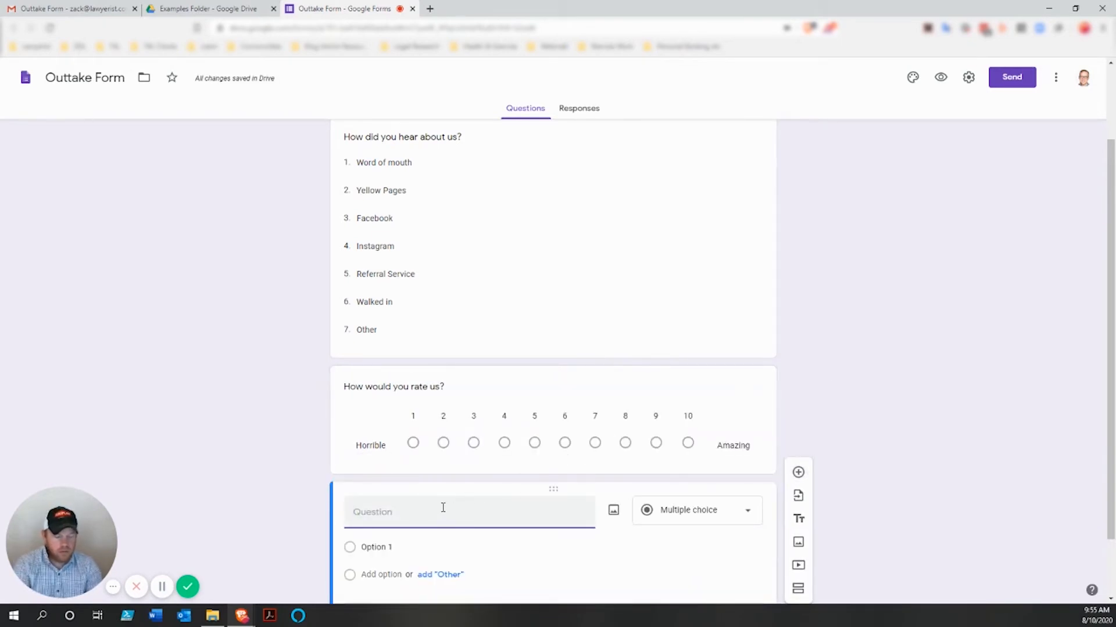
text(Would you use us)
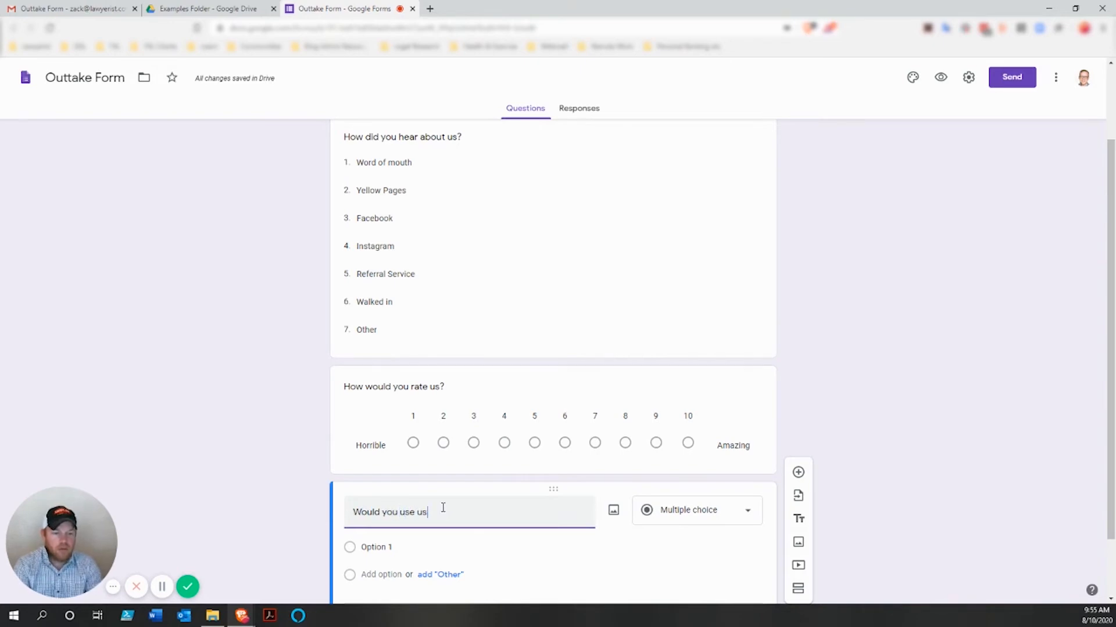
text( again?)
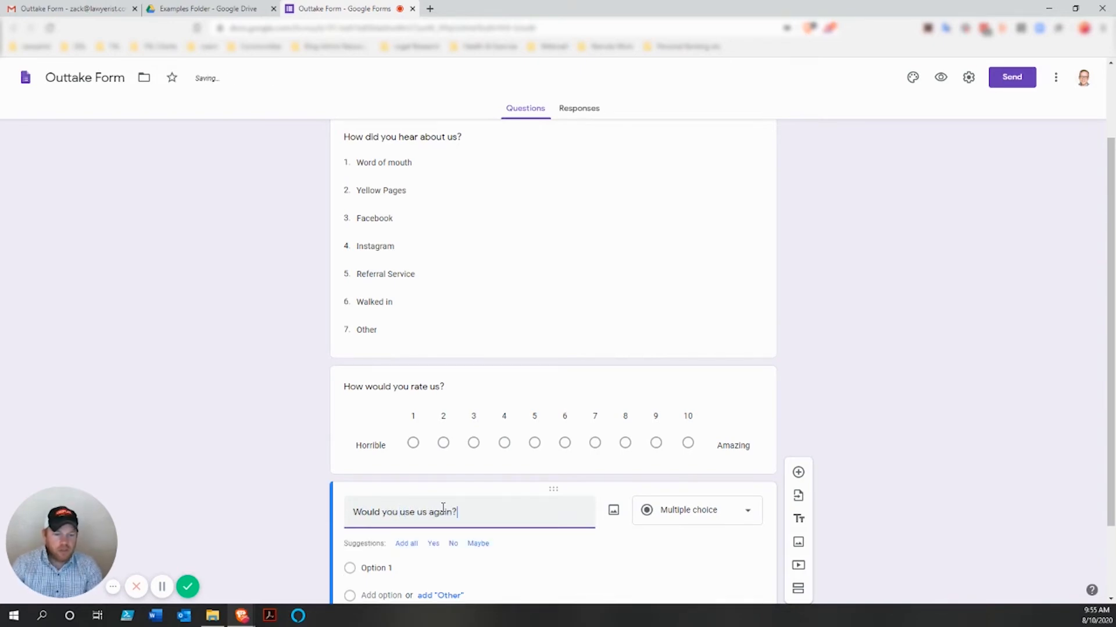
scroll(313, 476, down, 2)
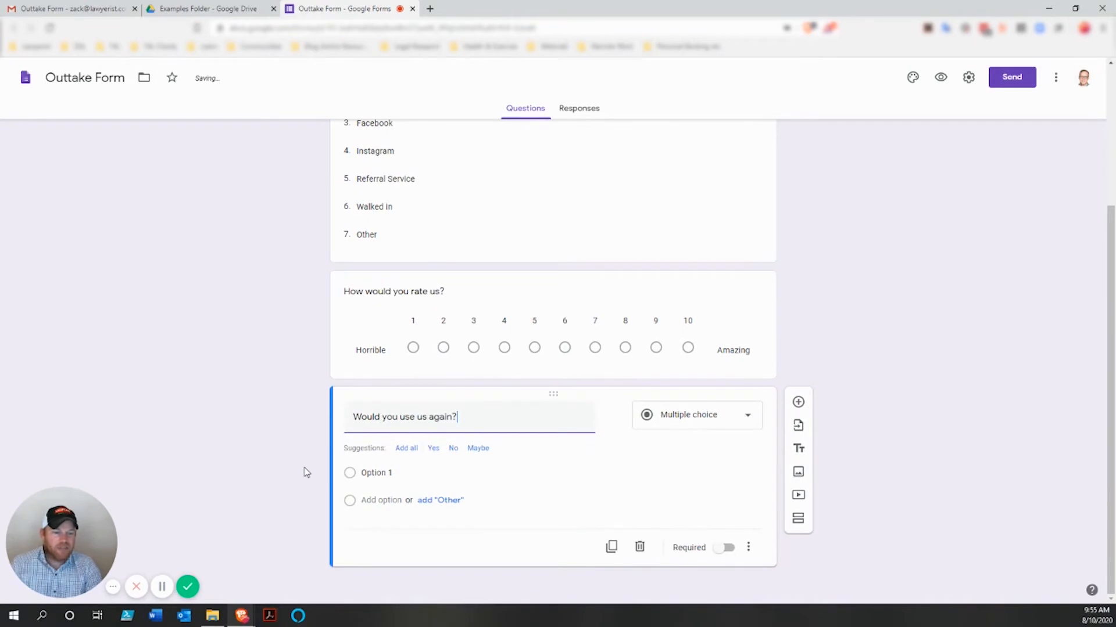
click(406, 449)
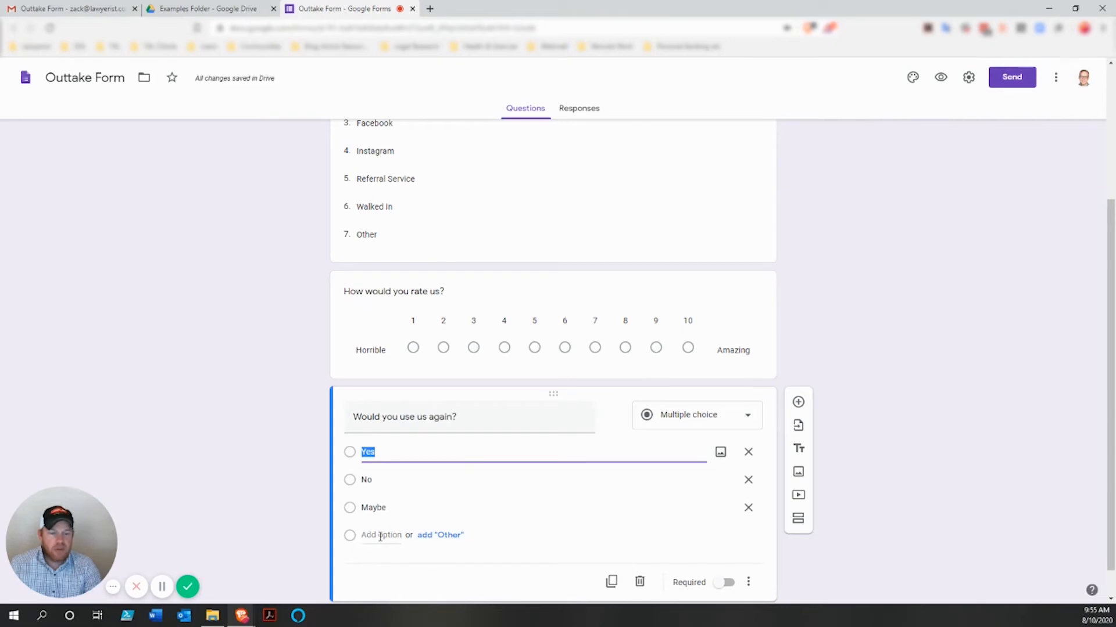
click(440, 535)
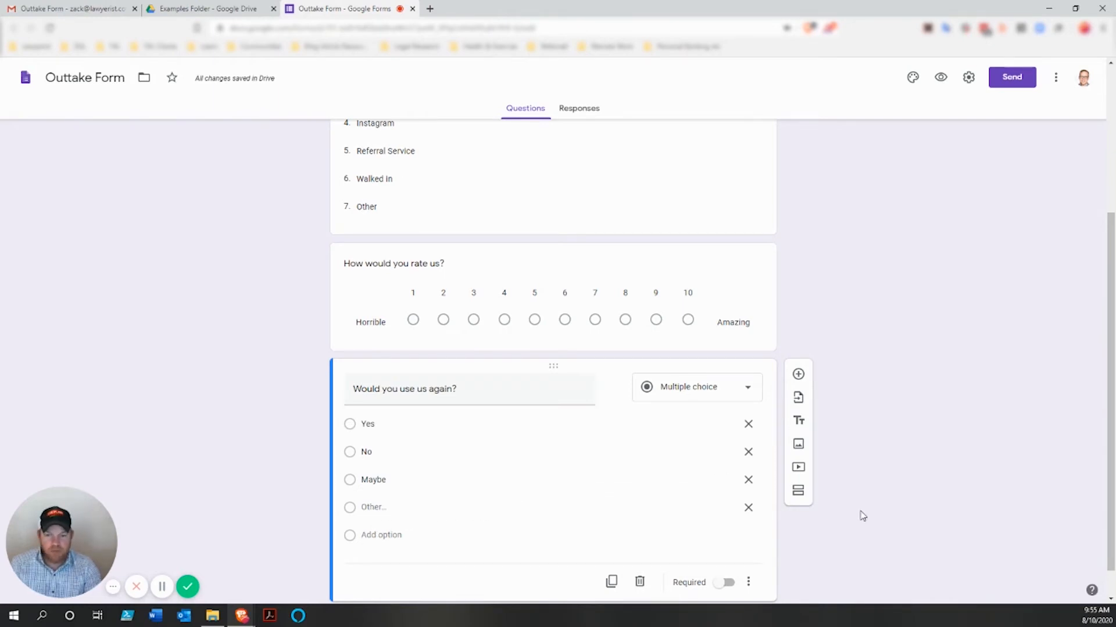
Add a fourth question, "Please leave any comments you have", with Paragraph as its answer type.
click(799, 375)
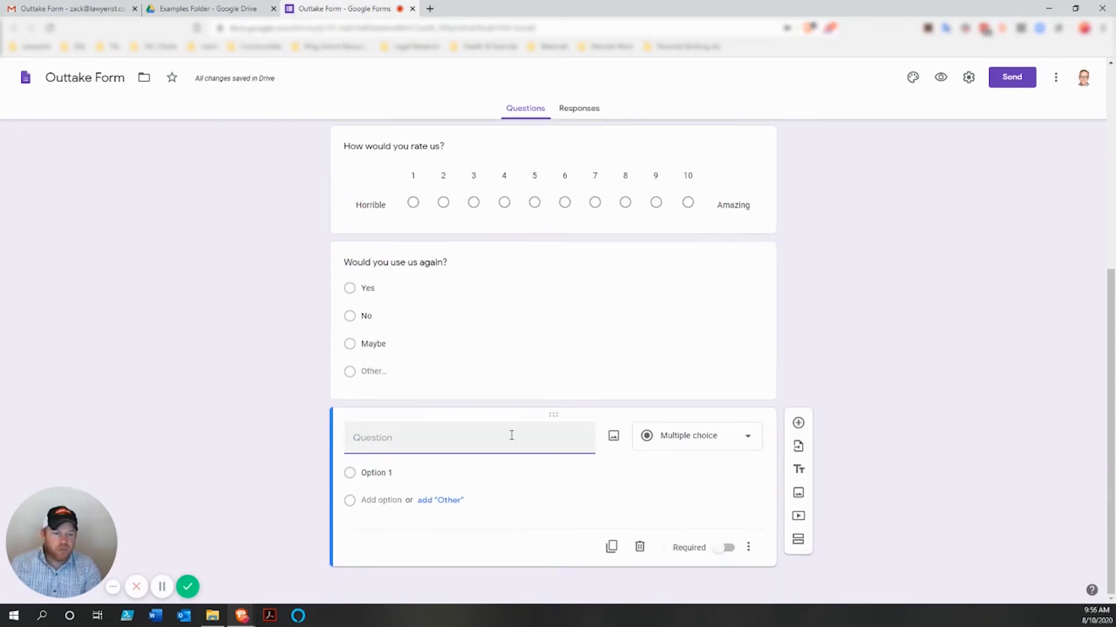
text(Please lea)
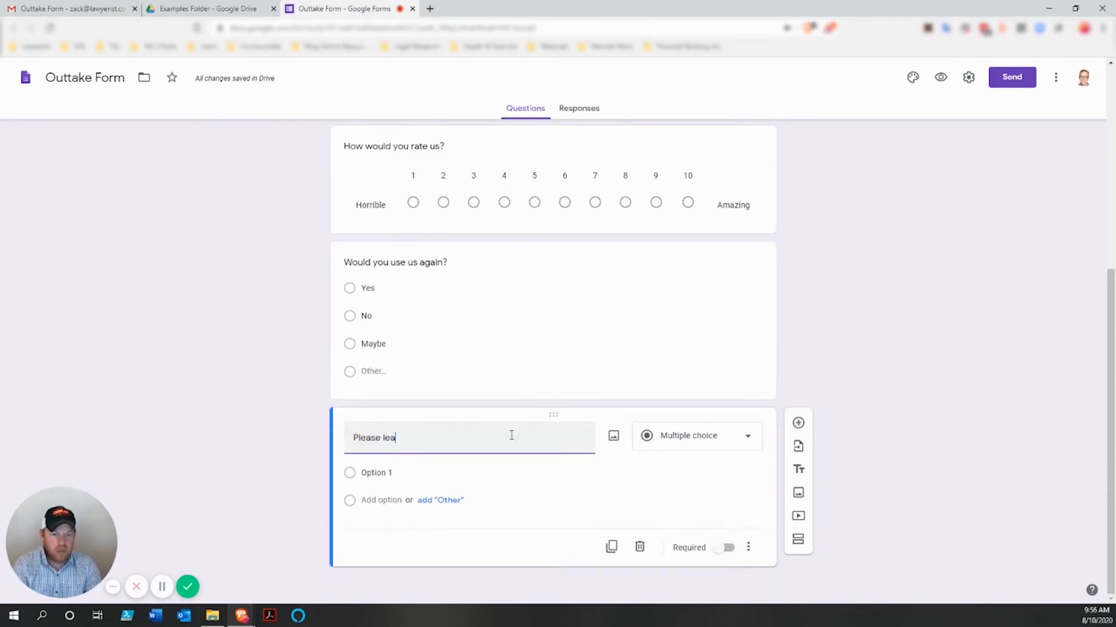
text(ve any commen)
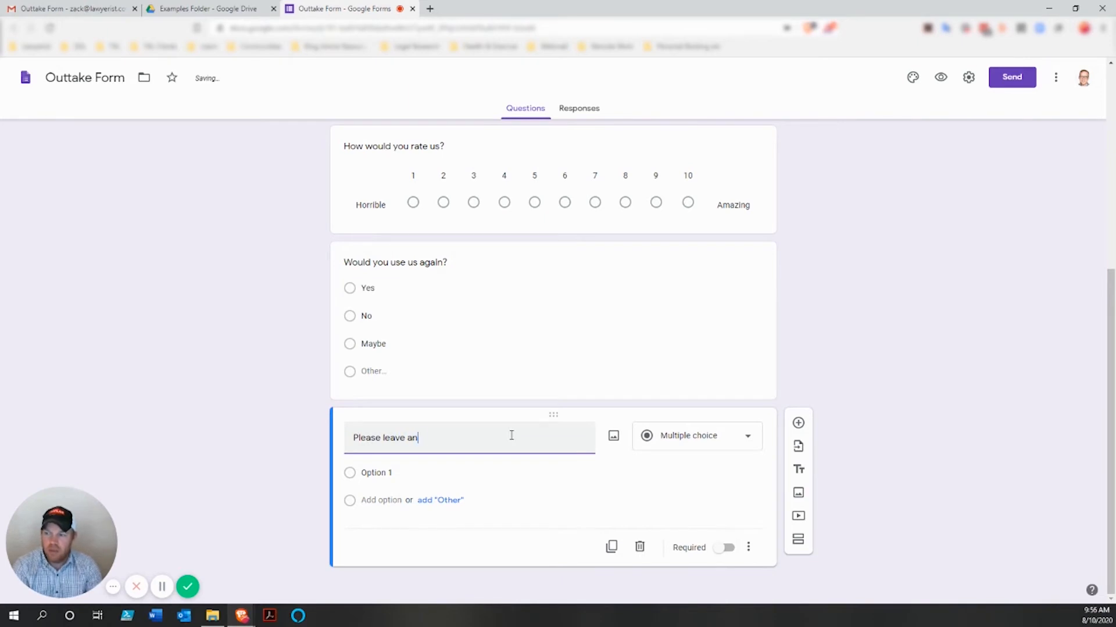
text(ou have)
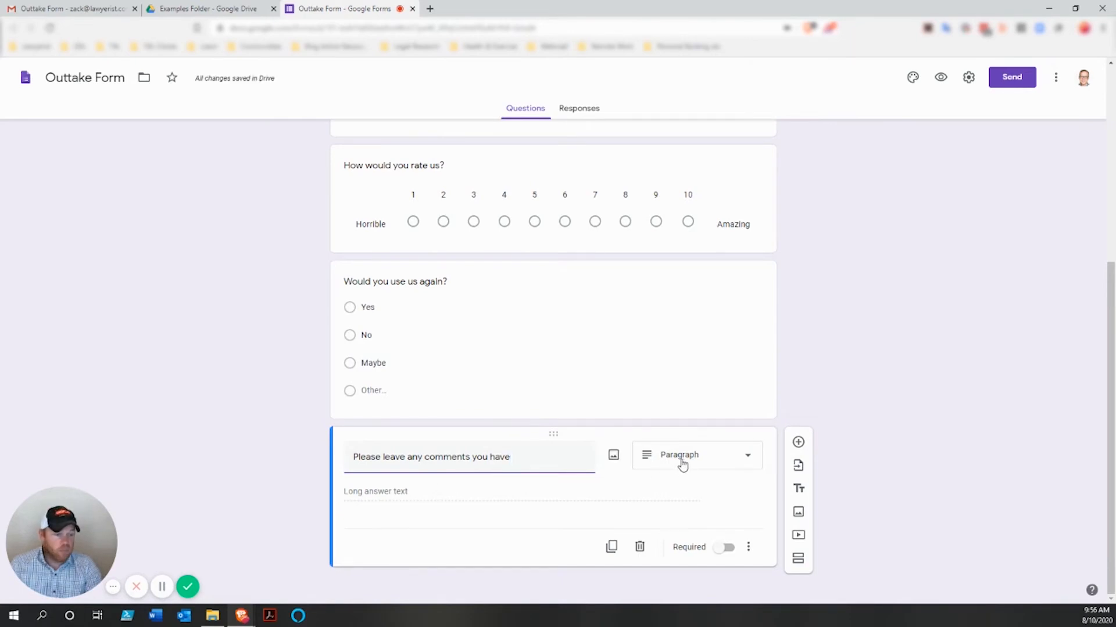
click(738, 463)
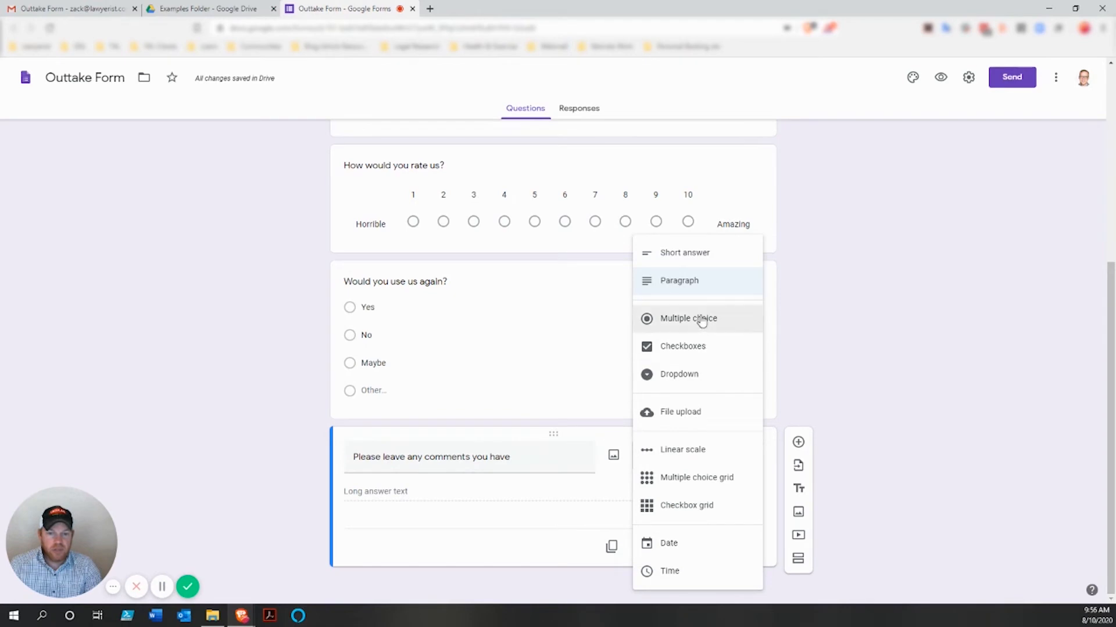
click(679, 282)
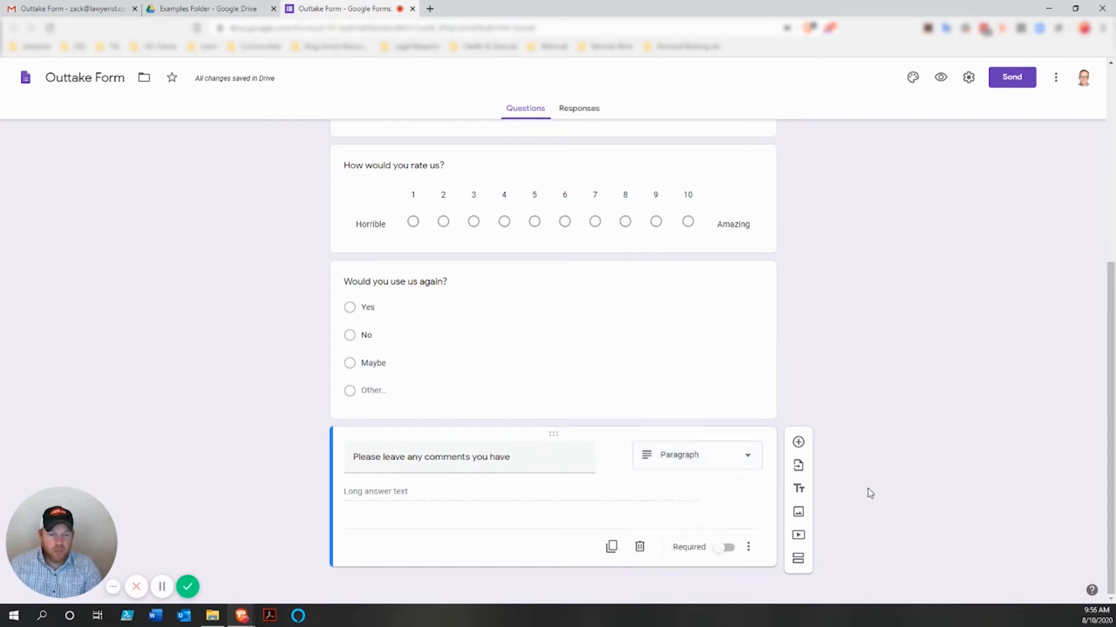
Show a description on the comments question and enter "Tell us how we did and what you liked about us.".
click(749, 548)
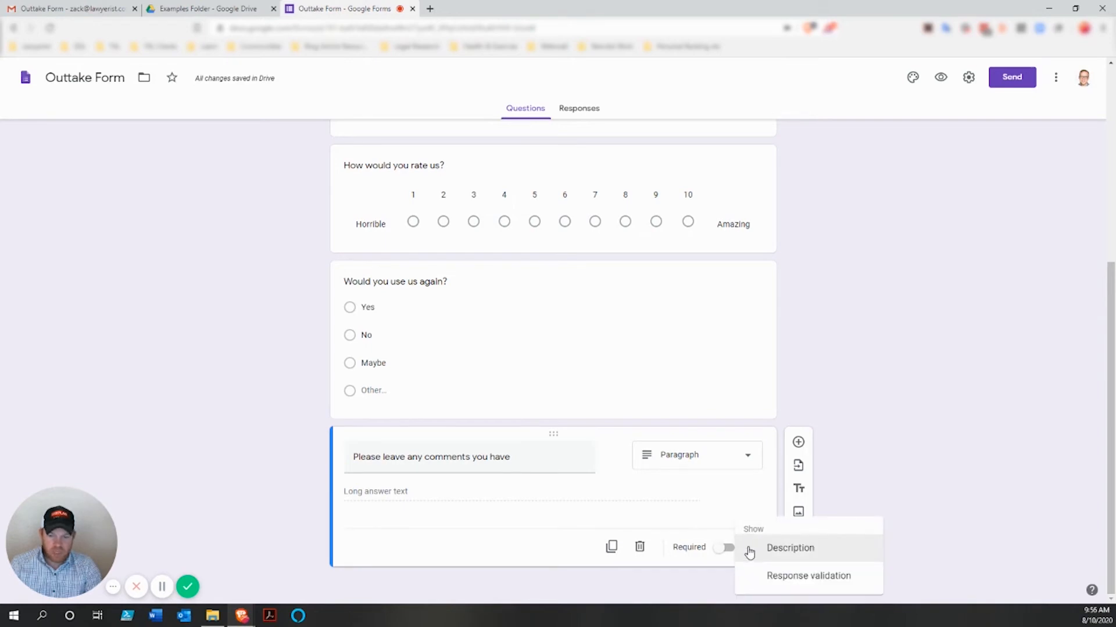
click(799, 550)
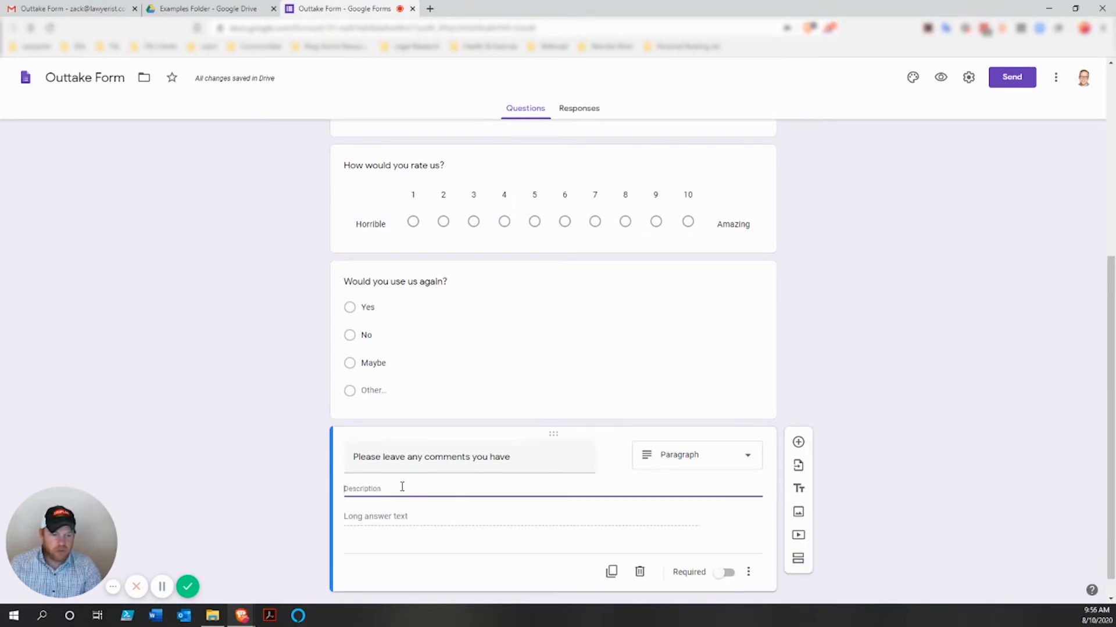
text(Tell)
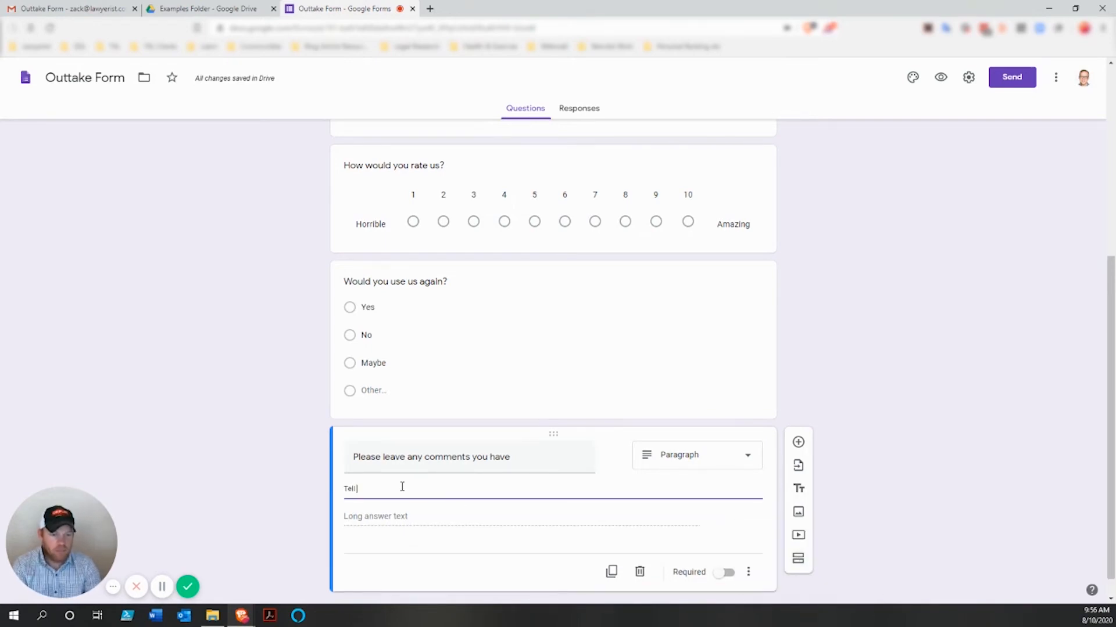
text( us how we did)
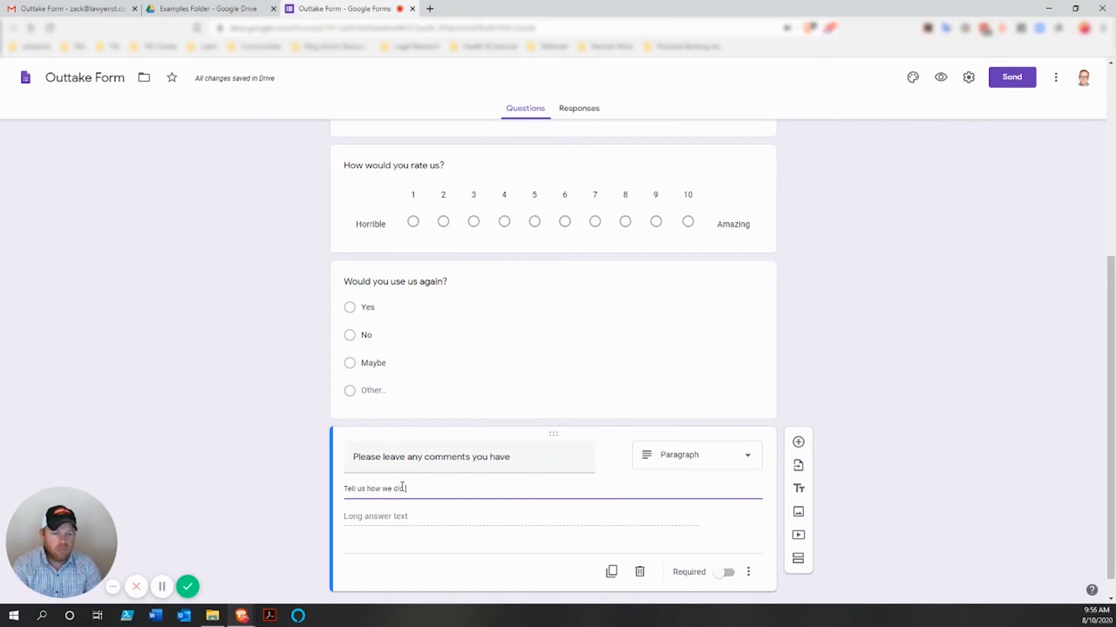
text( and what you liked )
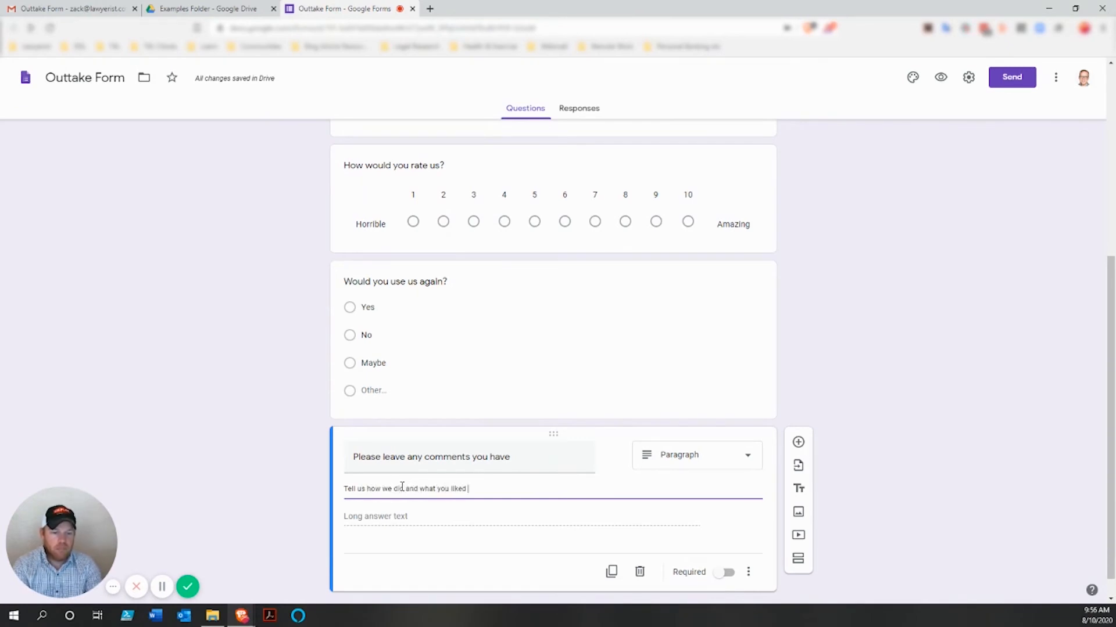
text(about us.)
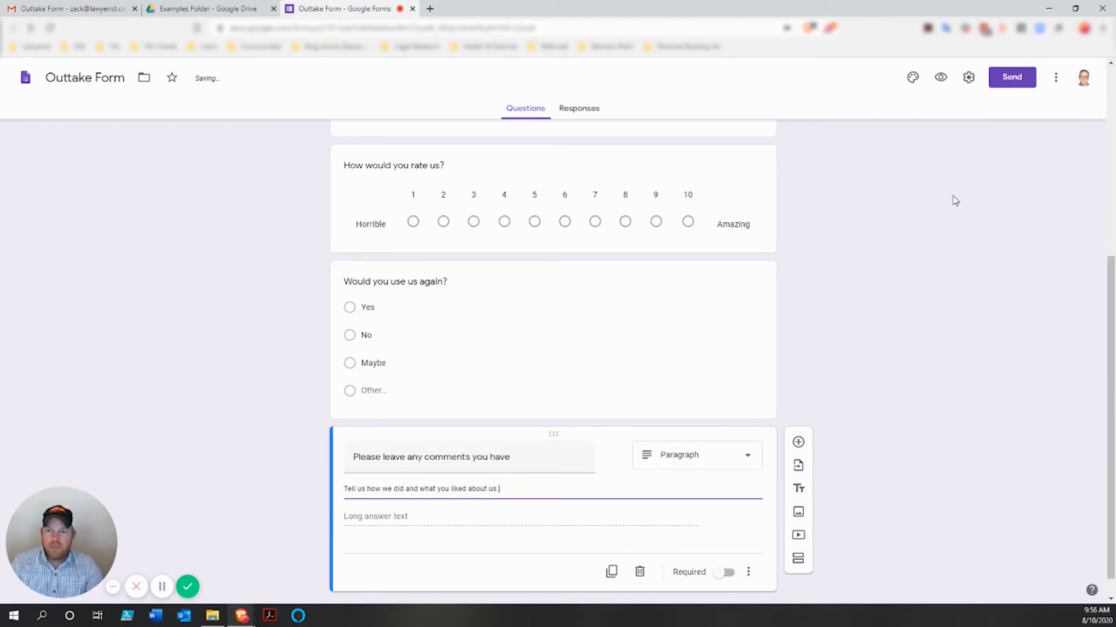
Open the form's theme options and look at the header image chooser, leaving it without choosing an image.
click(914, 80)
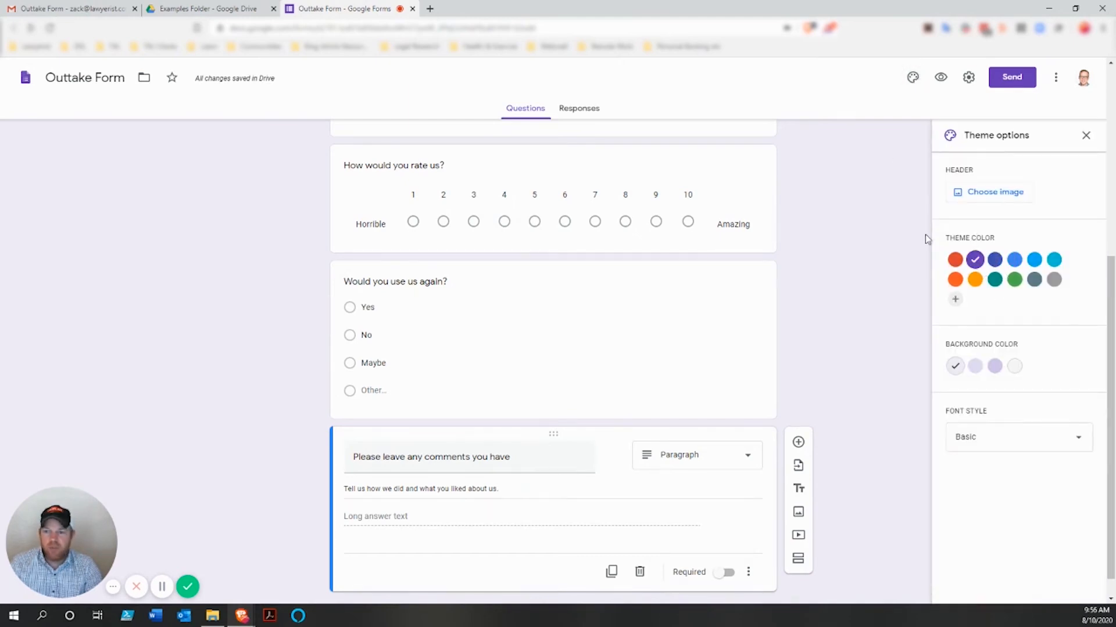
click(994, 195)
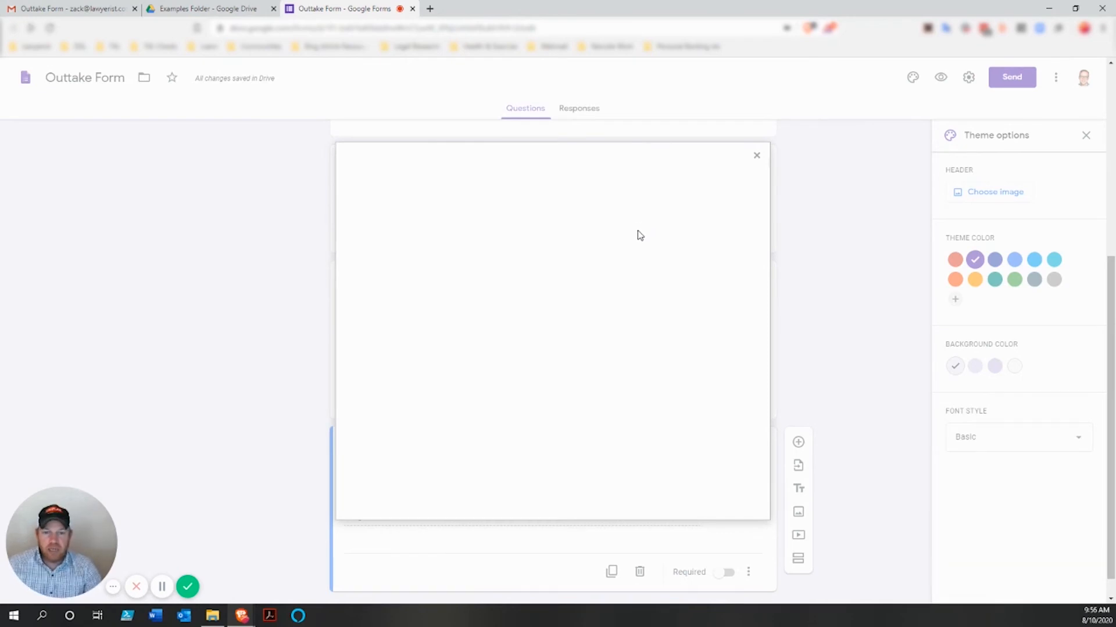
click(756, 157)
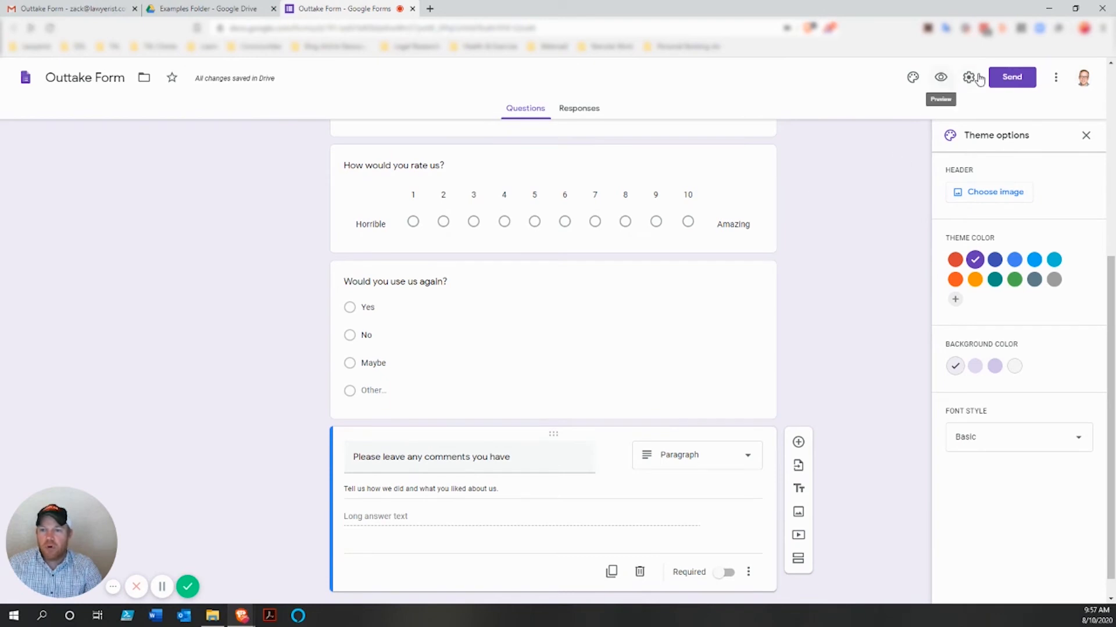
Open the form's sending options, review the link and embed HTML choices, and shorten the form link's URL.
click(1011, 78)
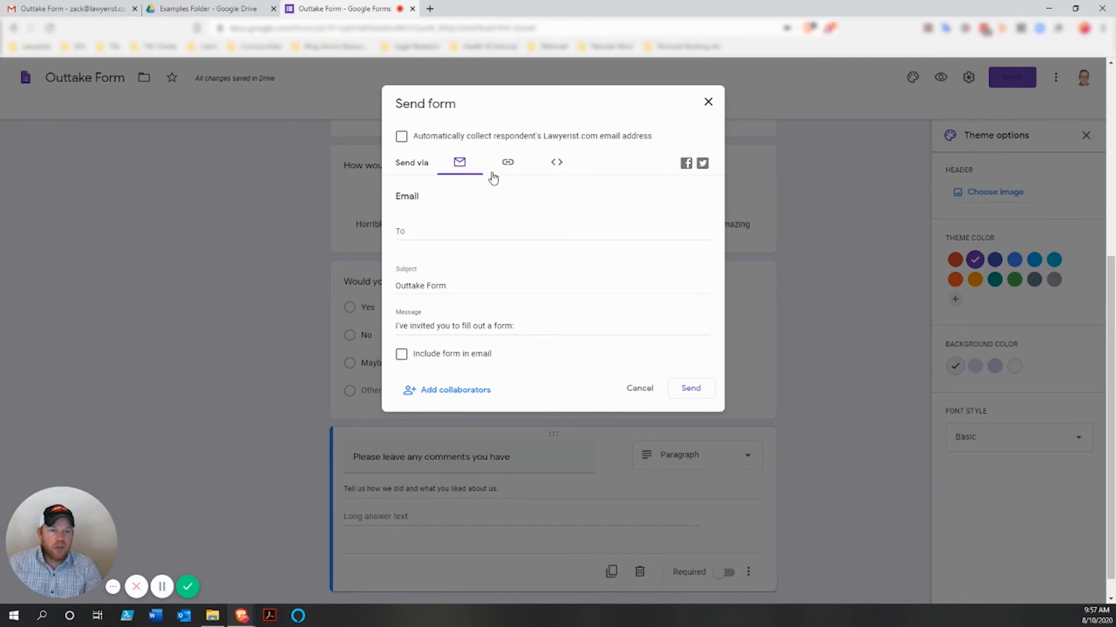
click(509, 163)
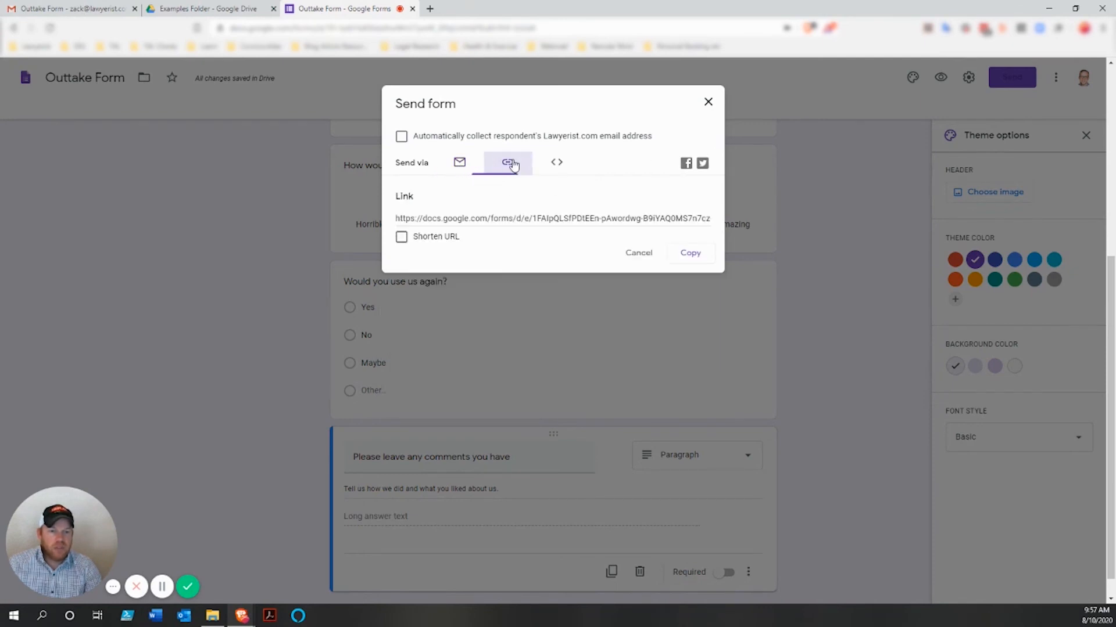
click(556, 163)
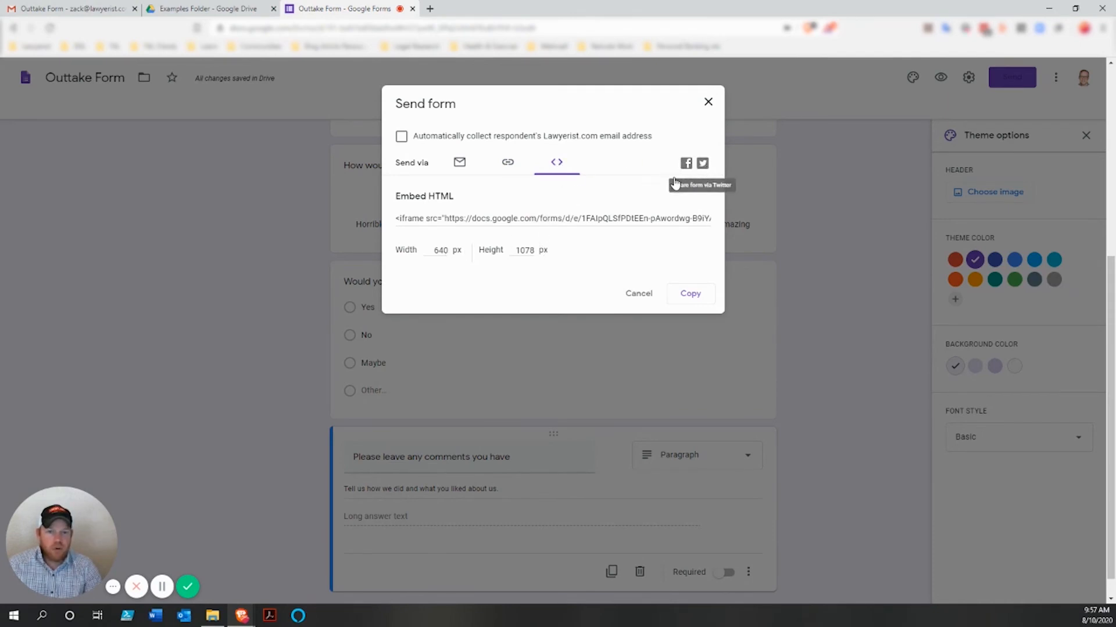
click(511, 163)
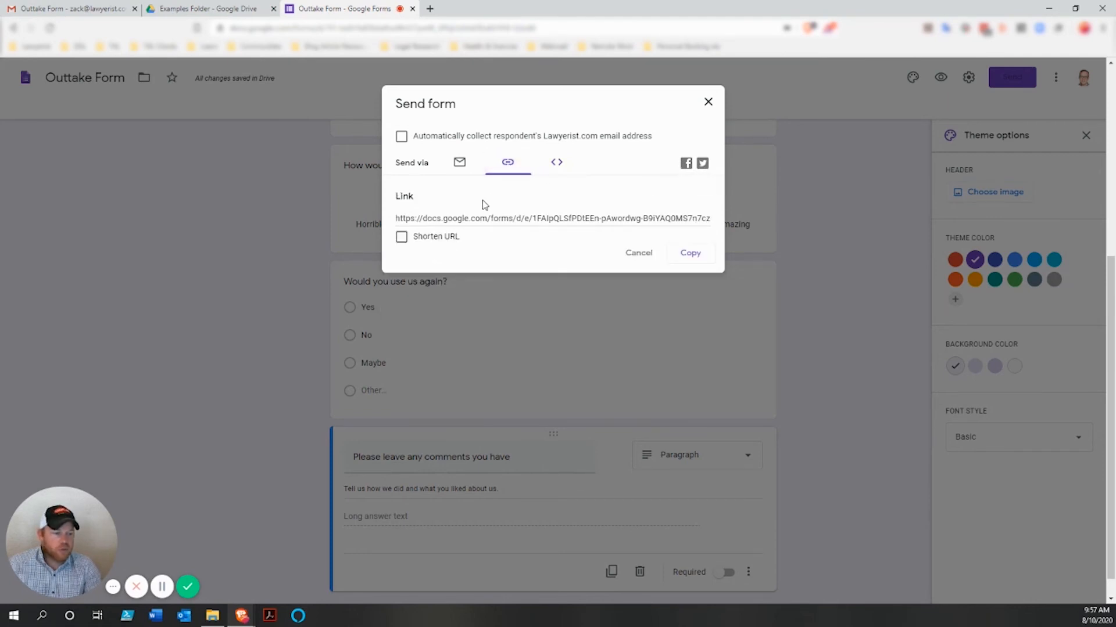
click(401, 237)
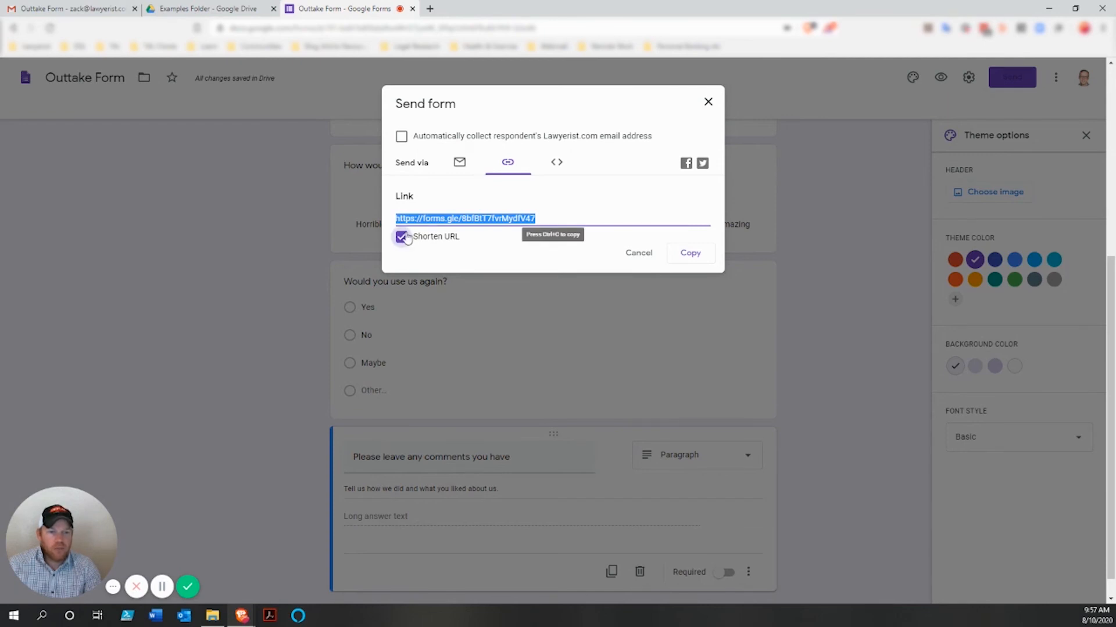
Send the form by email to the recipient's suggested address, with the form included in the email.
click(459, 162)
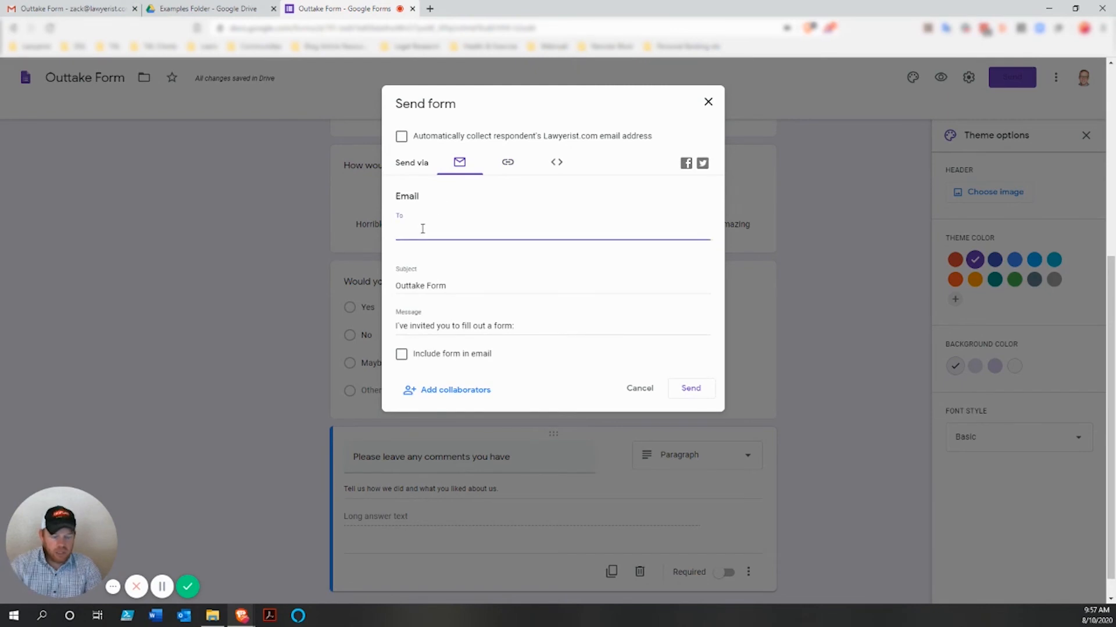
text(zac)
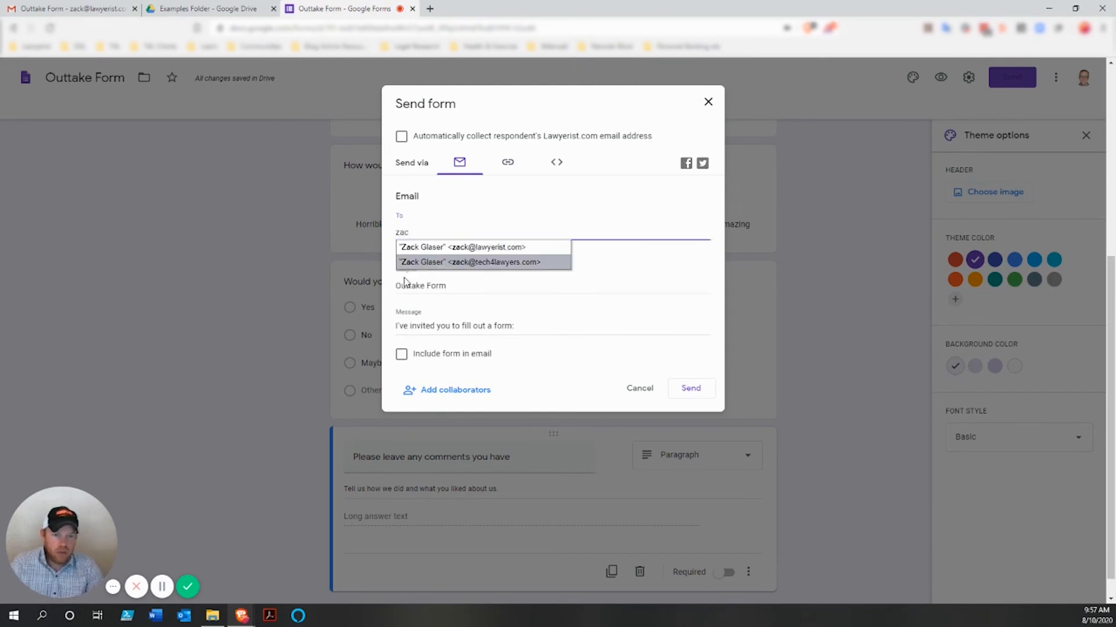
click(435, 247)
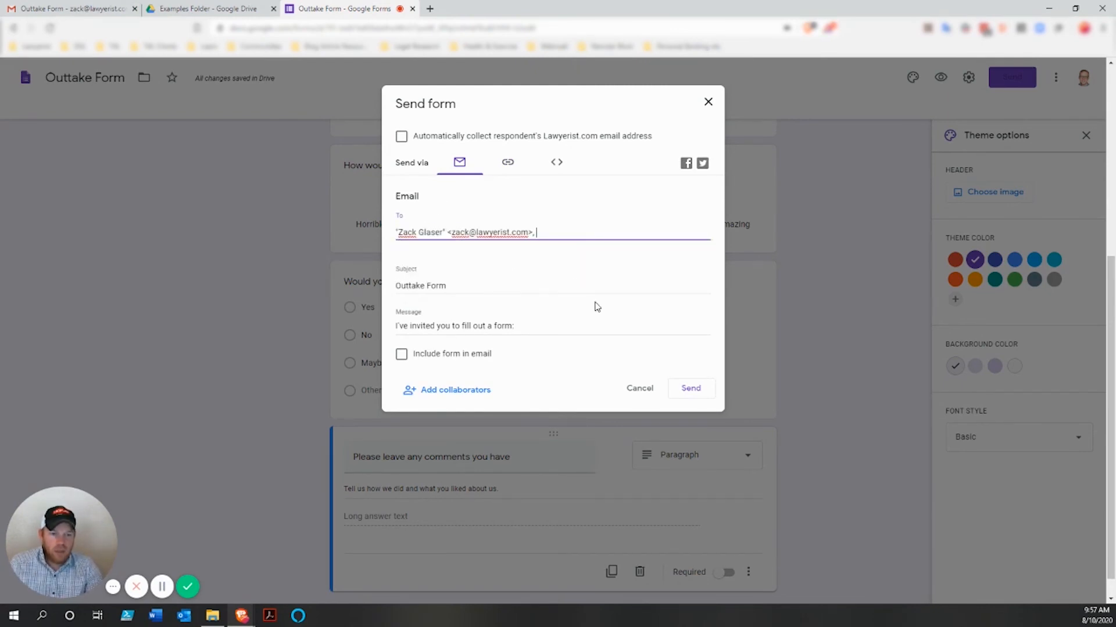
click(401, 355)
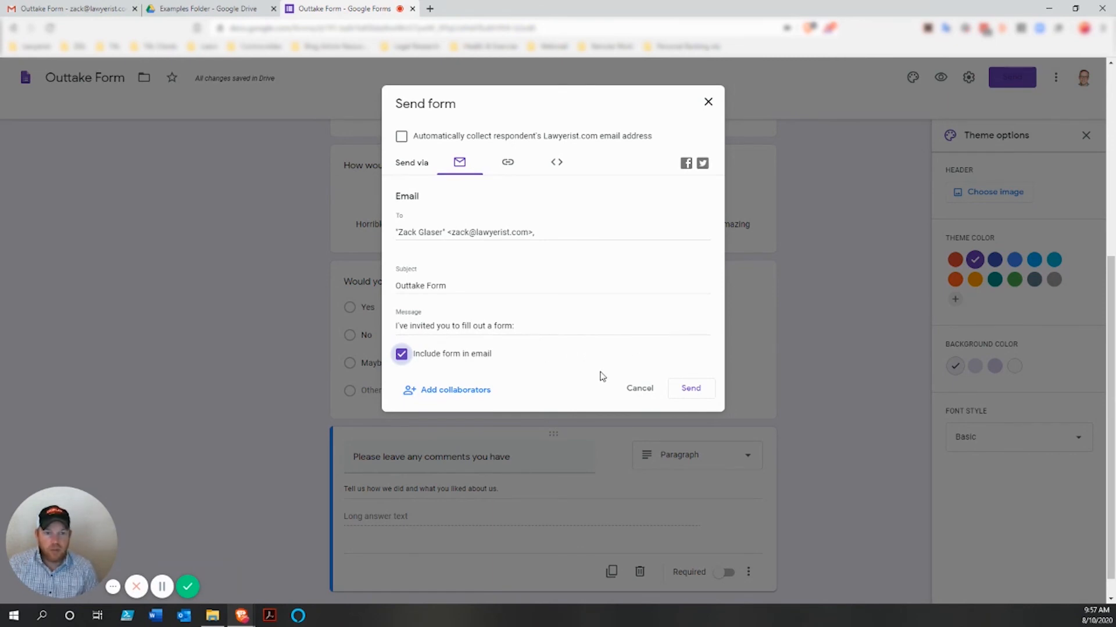
click(689, 388)
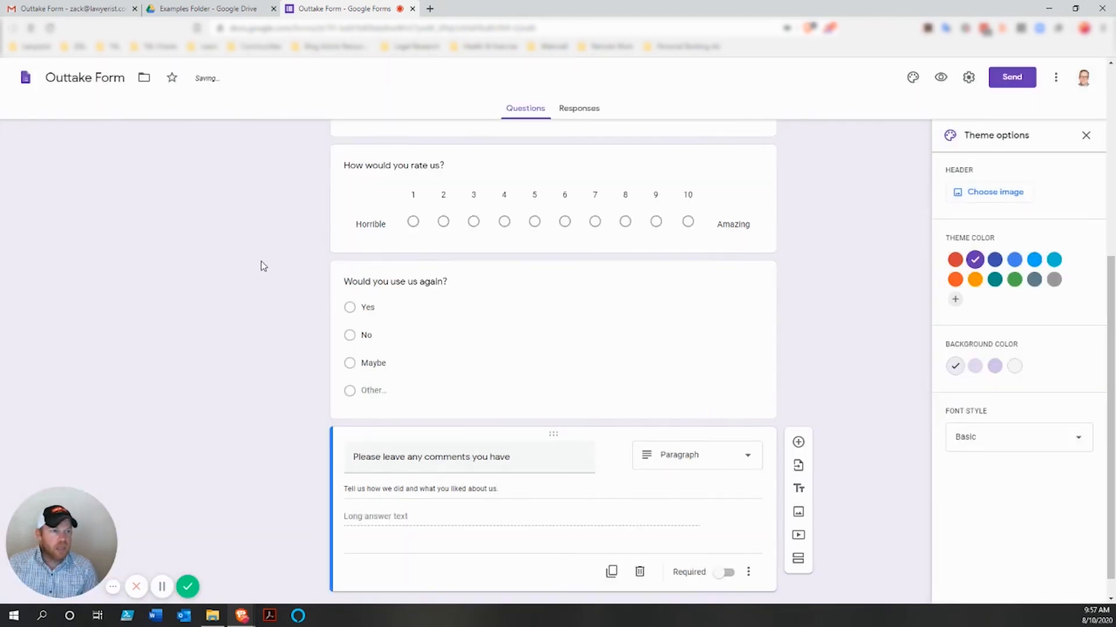
Switch to Gmail and examine the emailed Outtake Form, including the answer choices for "How did you hear about us?".
click(81, 7)
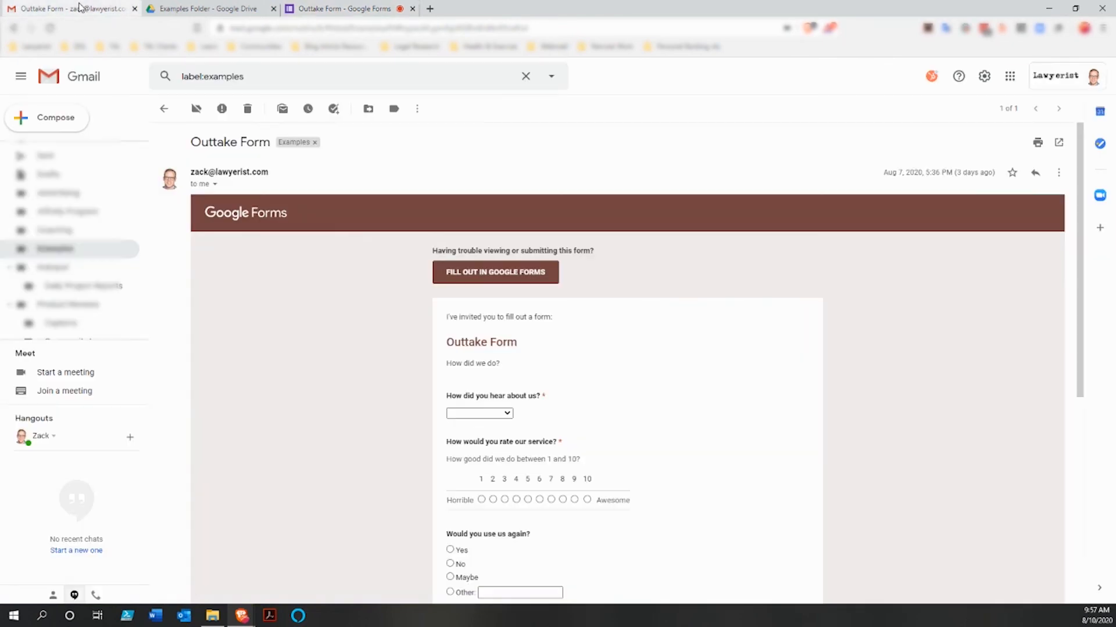
scroll(279, 348, down, 1)
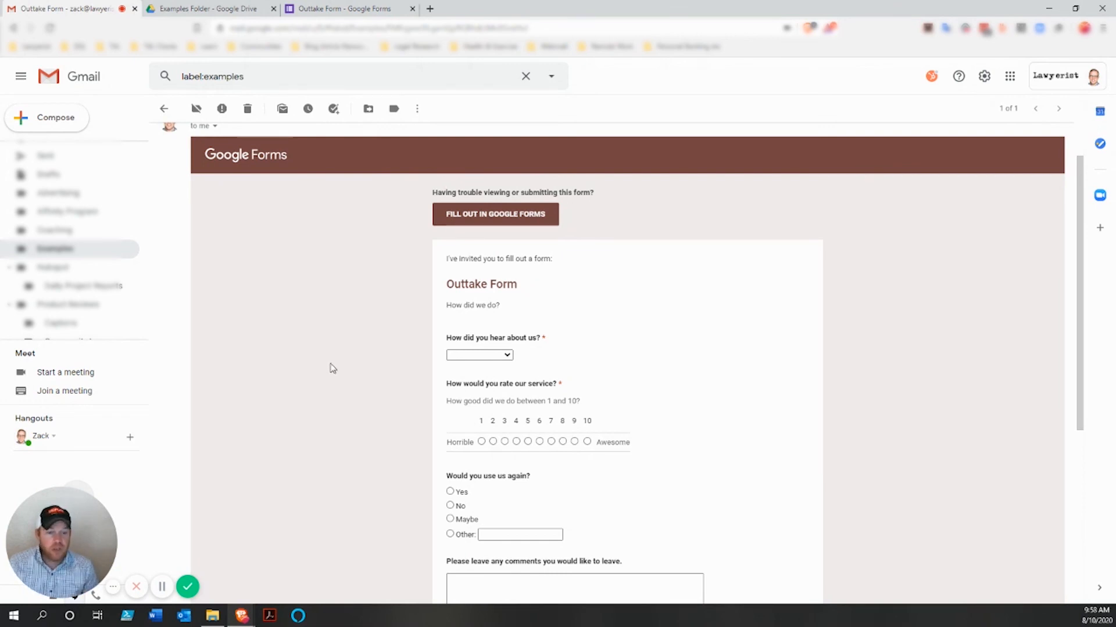
click(507, 357)
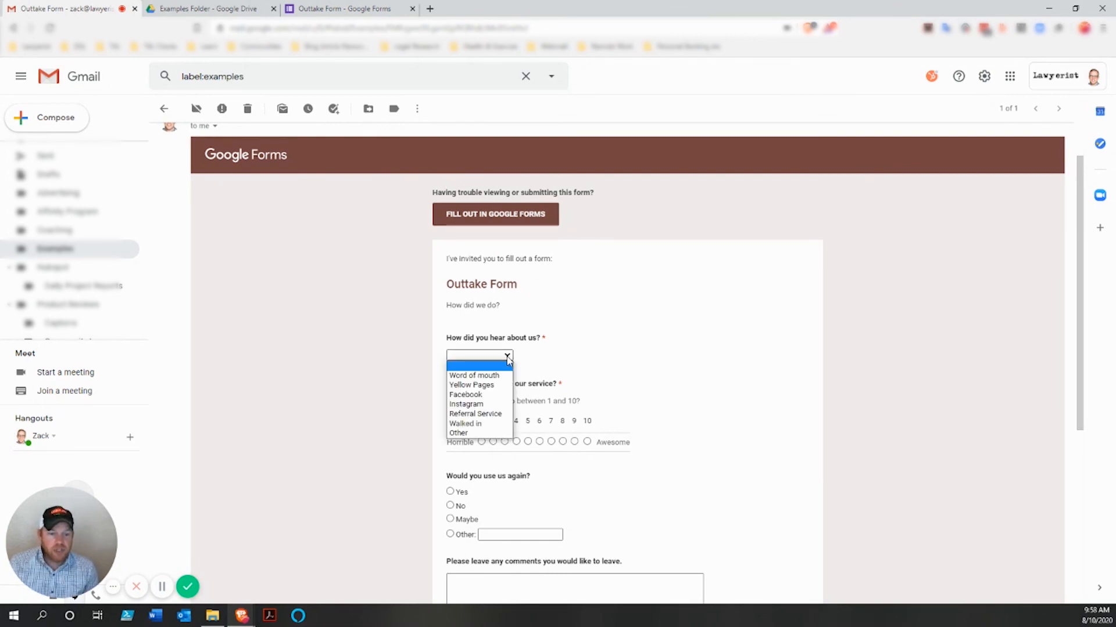
click(409, 410)
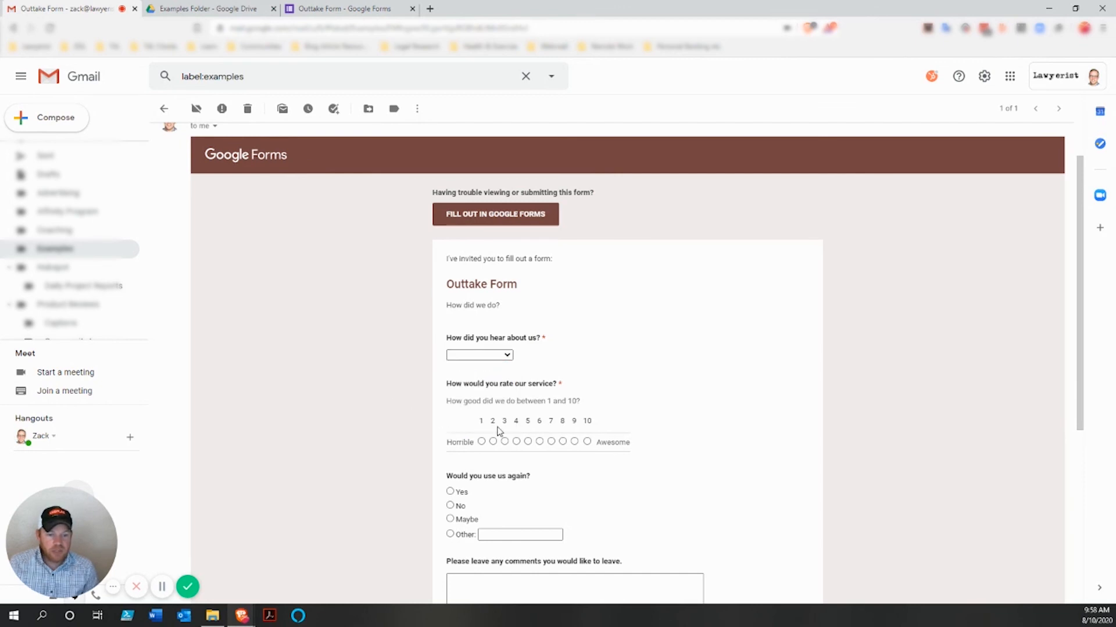
In the emailed form, rate the service 7 and enter "asdfajksld;fjasd;" as the comment.
click(551, 442)
scroll(831, 406, down, 1)
scroll(830, 406, down, 2)
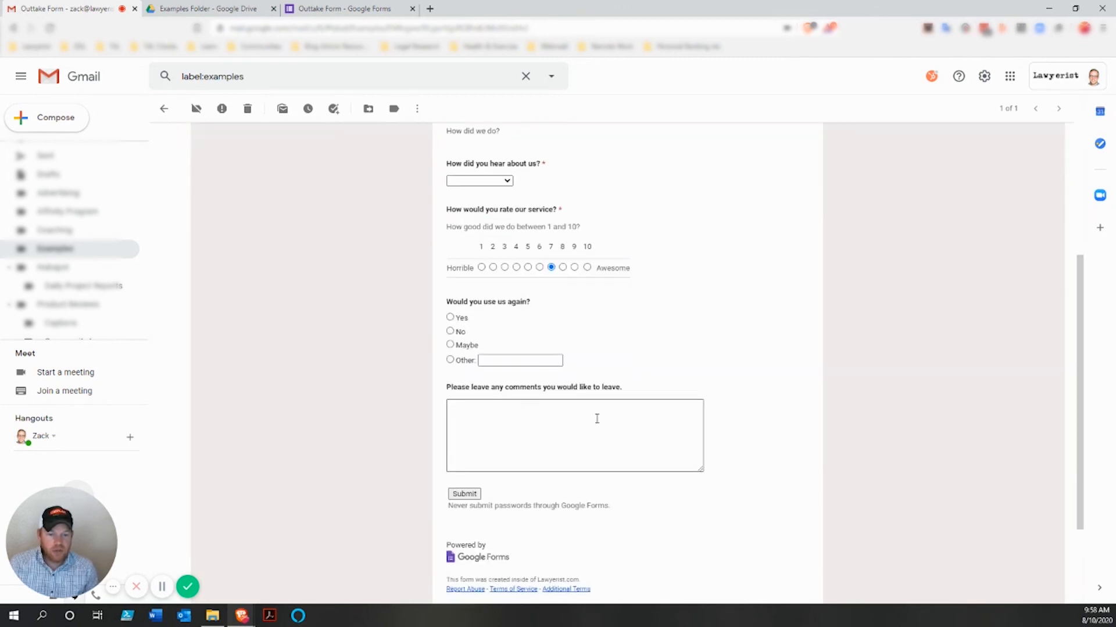
click(596, 418)
text(asdfajksld;fjasd;)
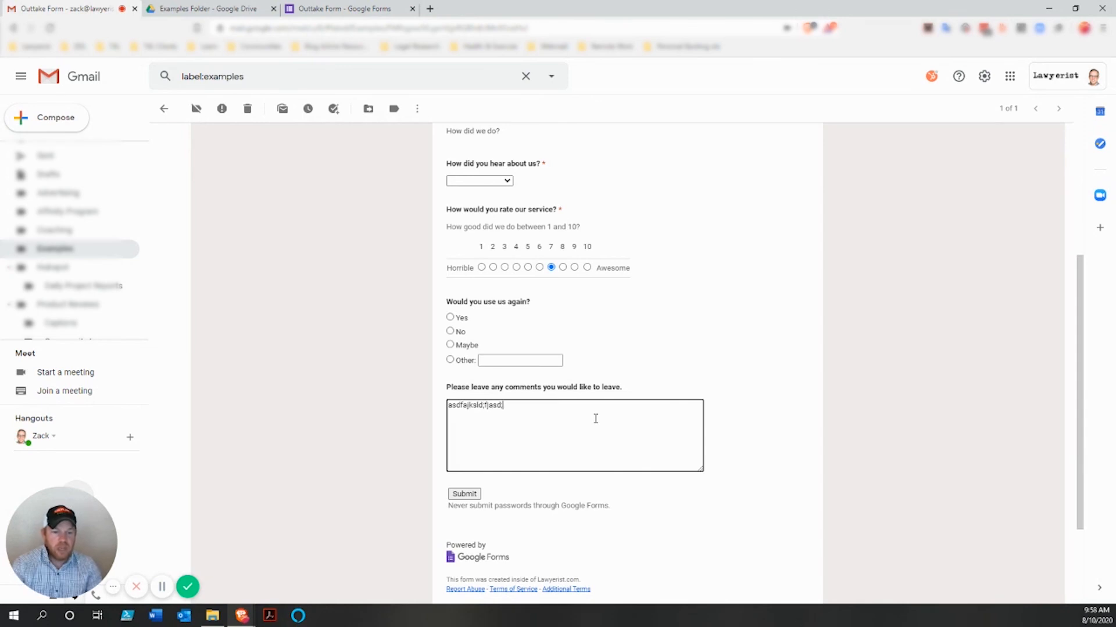
scroll(802, 407, up, 4)
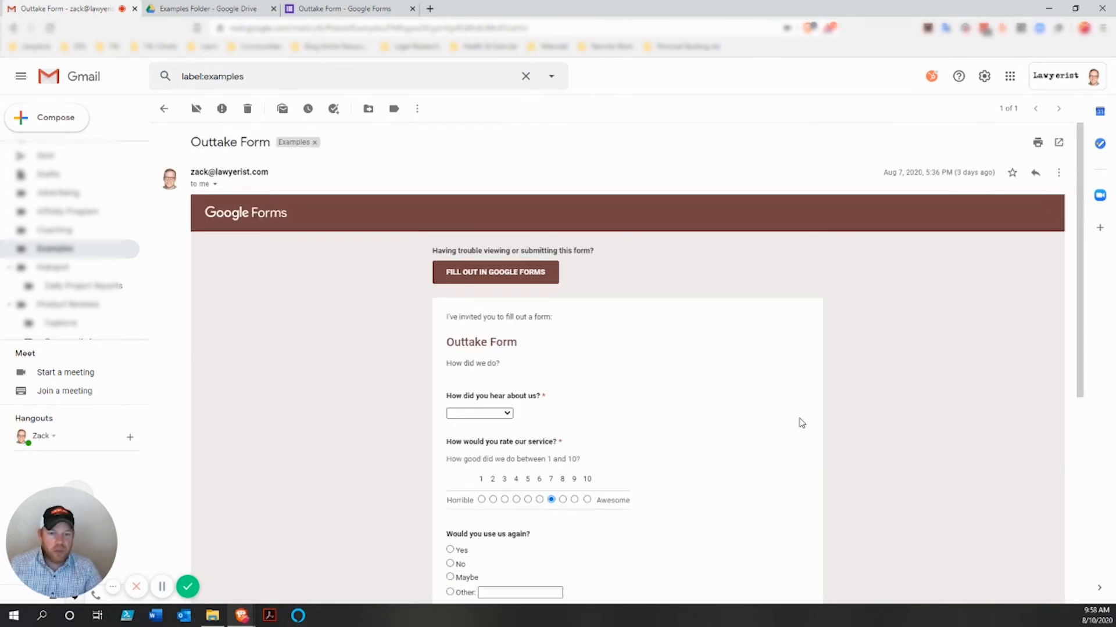